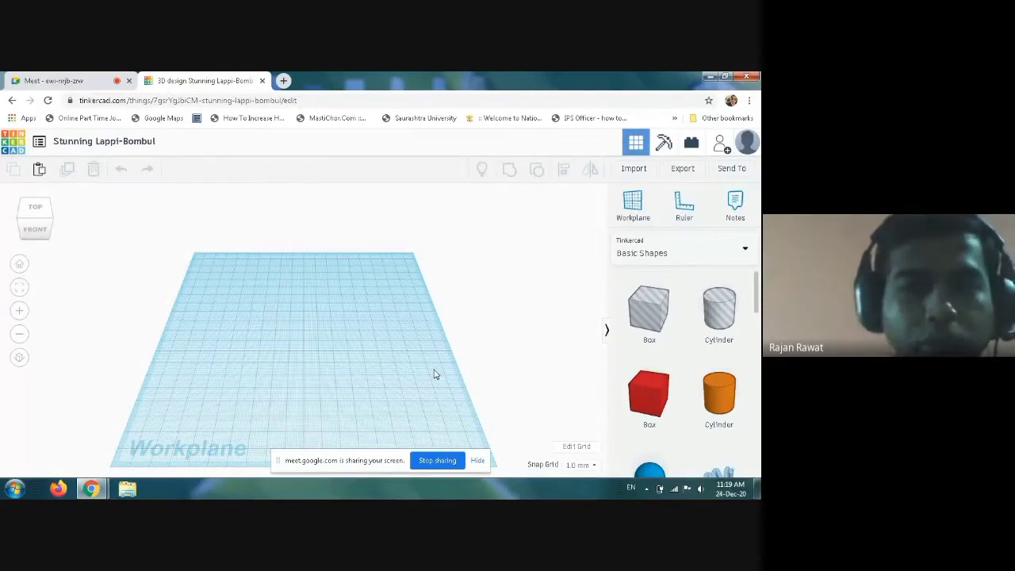
- Place a torus from the basic shapes near the middle of the workplane
scroll(536, 399, "down", 5)
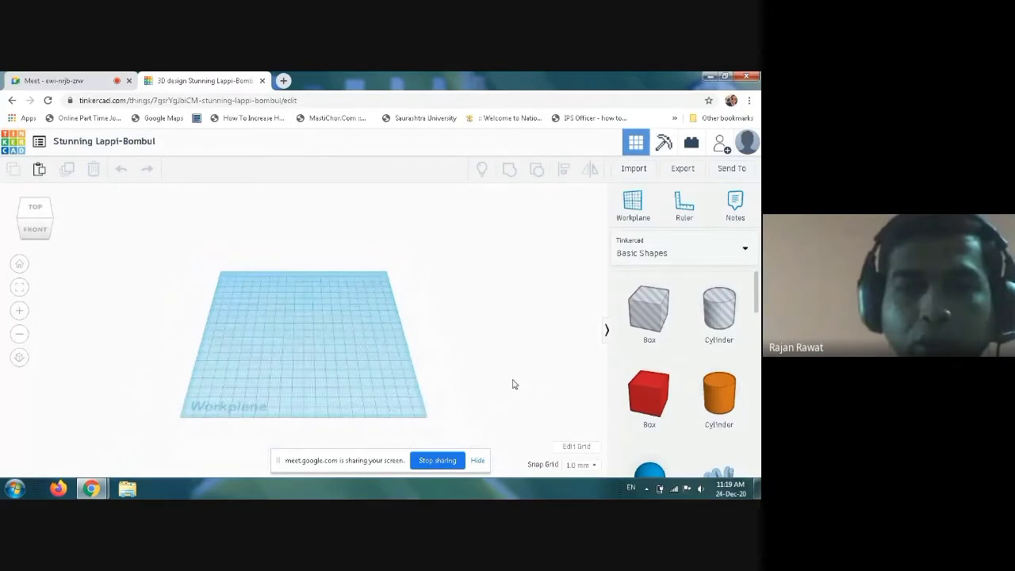
scroll(512, 379, "up", 3)
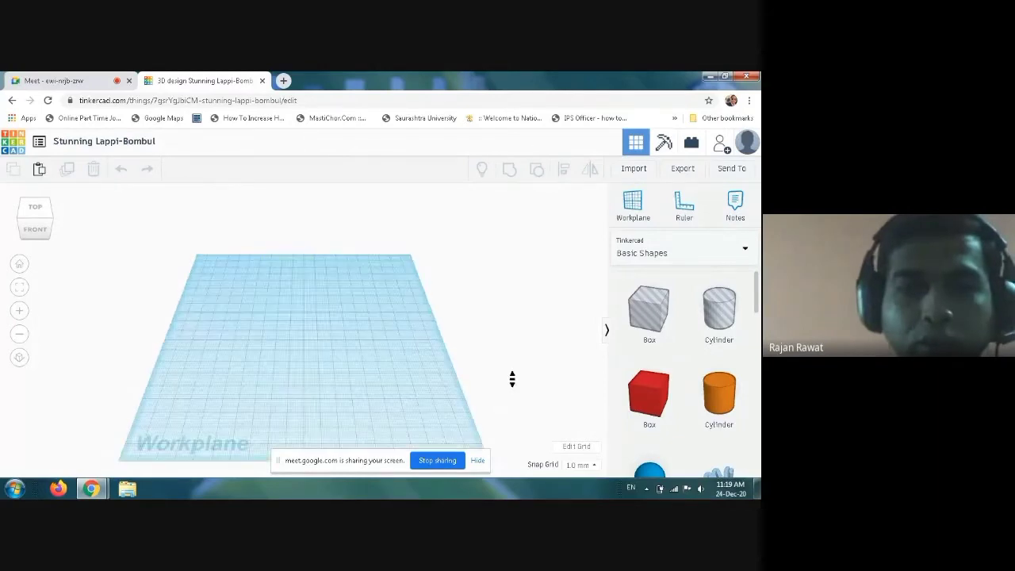
scroll(512, 379, "up", 2)
scroll(664, 357, "down", 3)
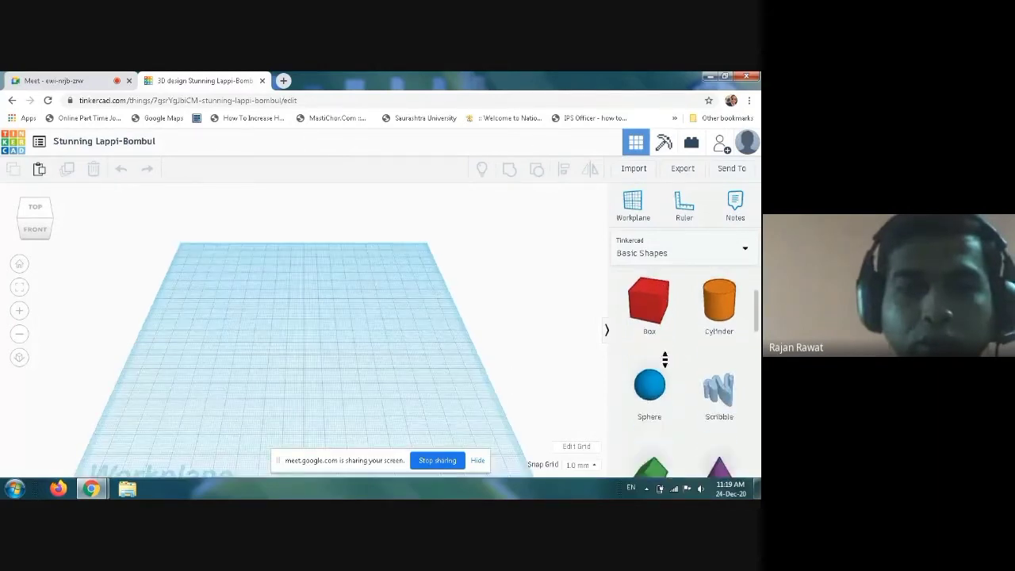
scroll(664, 359, "down", 2)
scroll(702, 389, "down", 5)
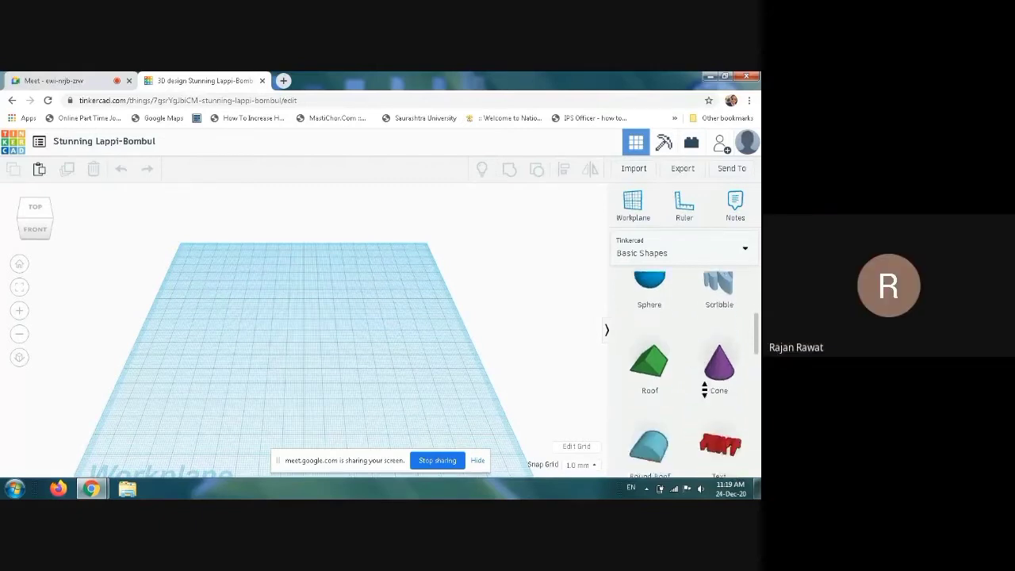
scroll(703, 387, "down", 6)
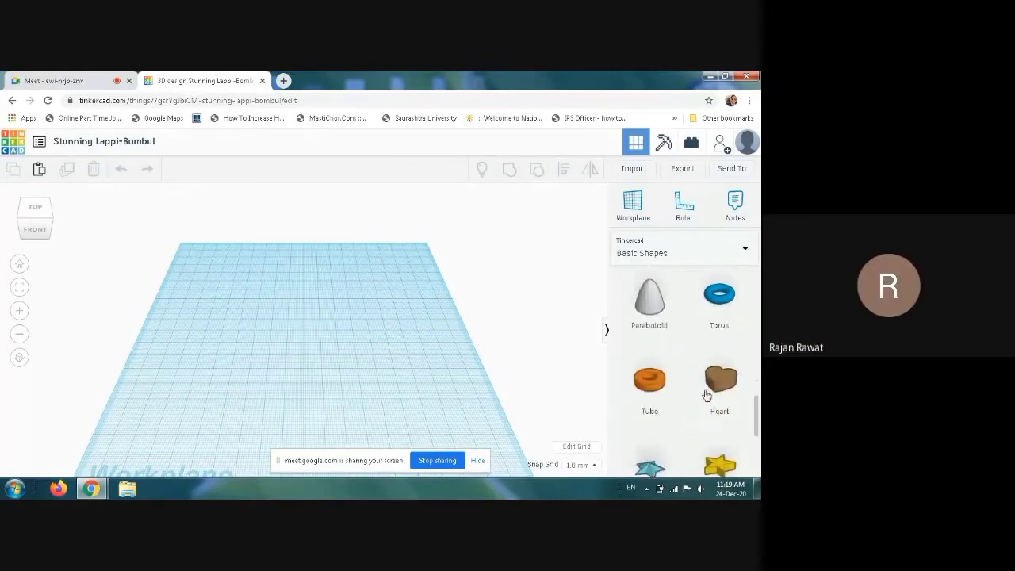
scroll(710, 362, "up", 2)
scroll(677, 346, "up", 2)
scroll(676, 347, "down", 2)
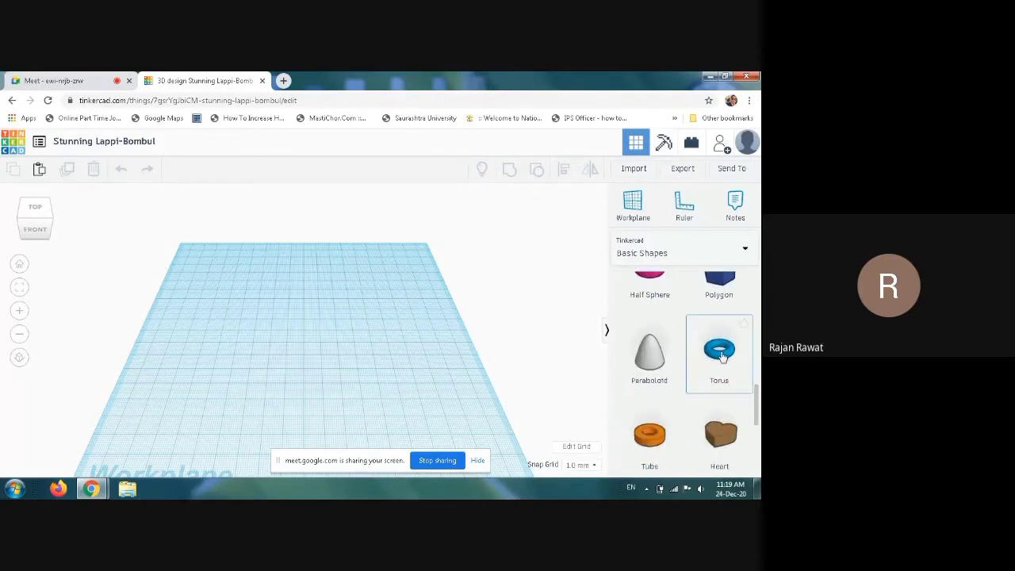
left_click_drag(720, 353, 337, 332)
left_click(339, 326)
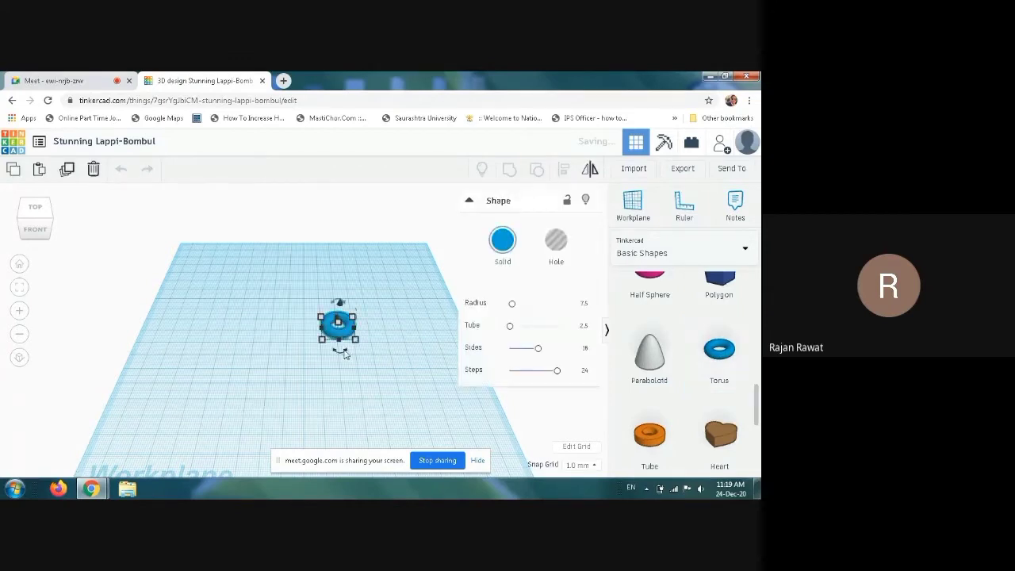
- Enlarge the torus's footprint to 43 by 43 mm
scroll(315, 369, "up", 3)
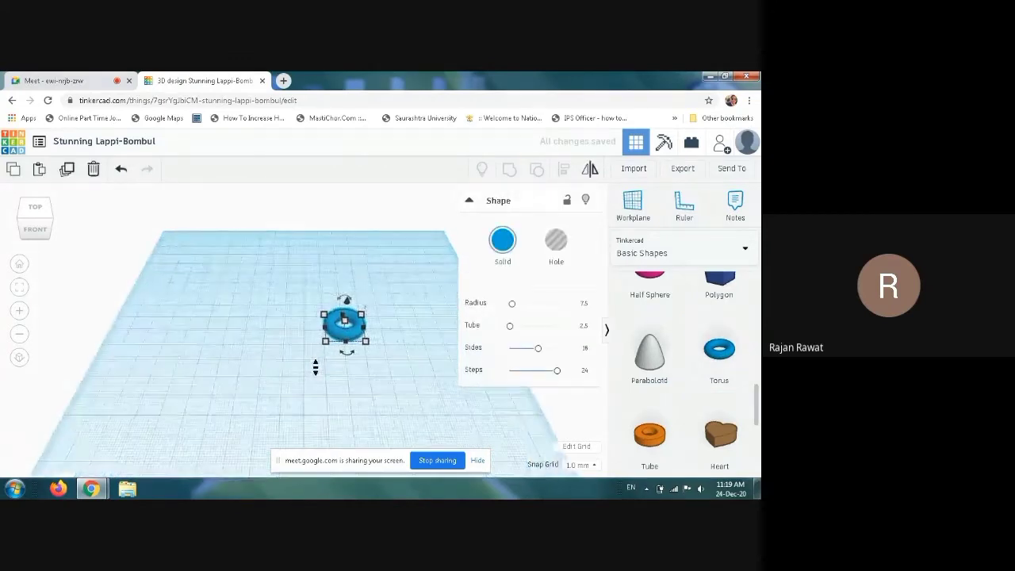
scroll(315, 367, "up", 2)
scroll(315, 367, "up", 1)
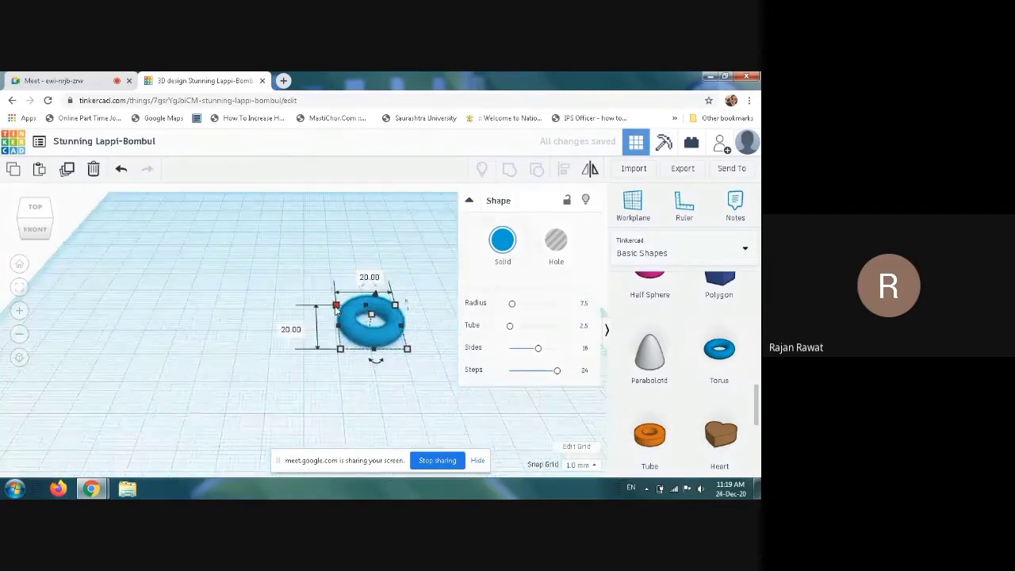
left_click_drag(336, 308, 270, 305)
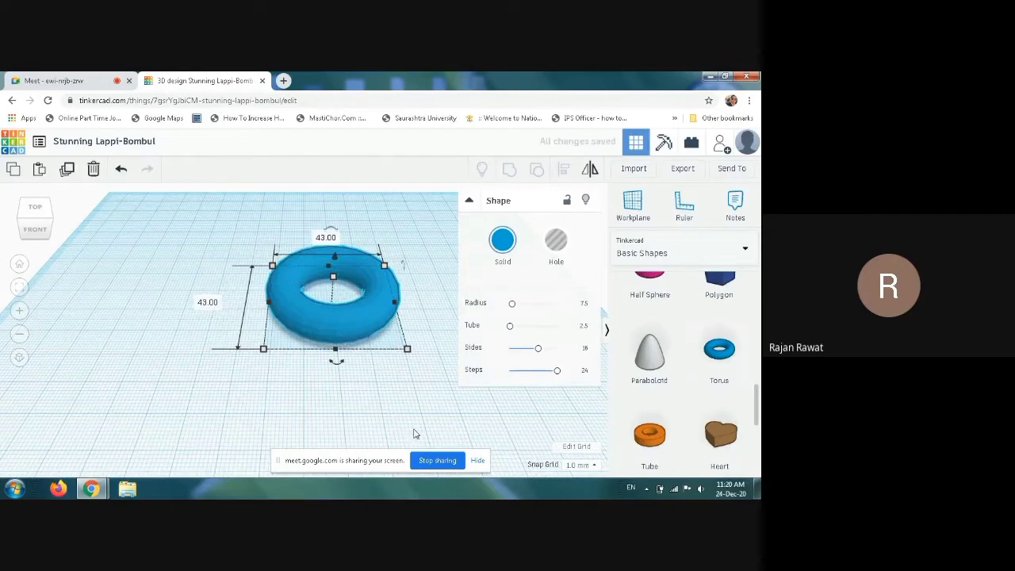
left_click(403, 402)
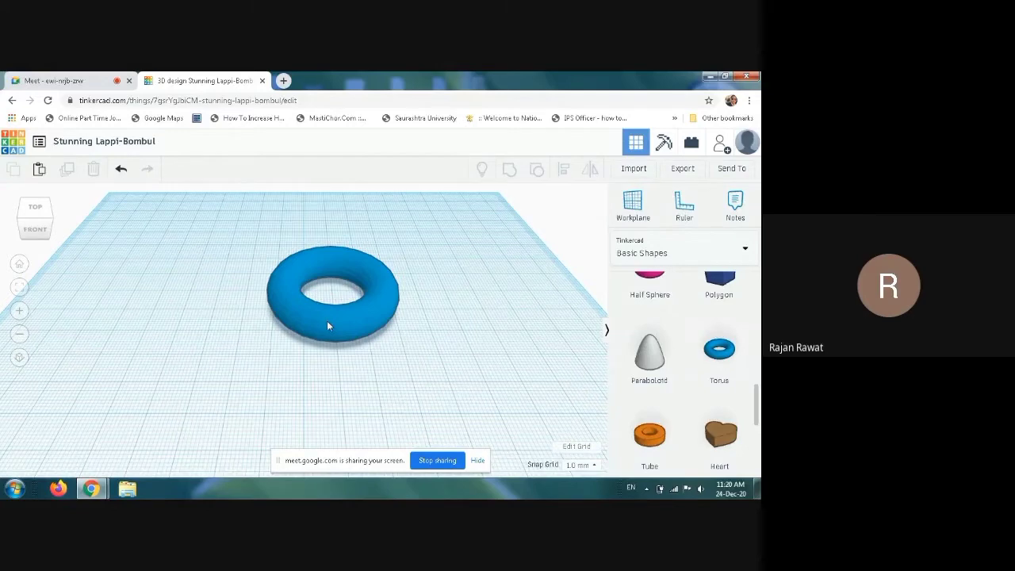
- Stretch the torus upward into a tall, hollow barrel slightly taller than it is wide
right_click_drag(363, 368, 346, 392)
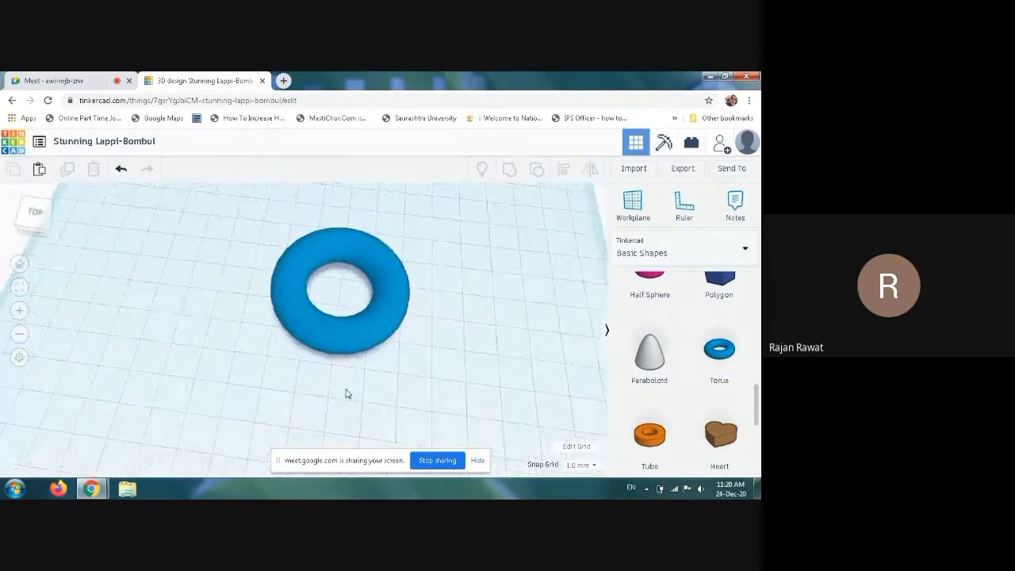
scroll(346, 392, "down", 4)
scroll(346, 389, "down", 2)
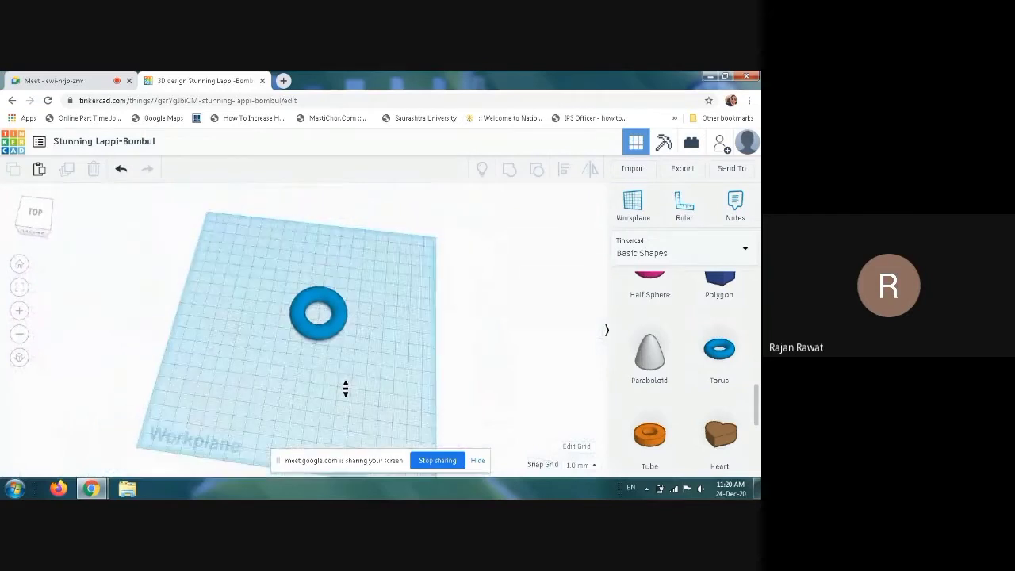
scroll(346, 389, "up", 2)
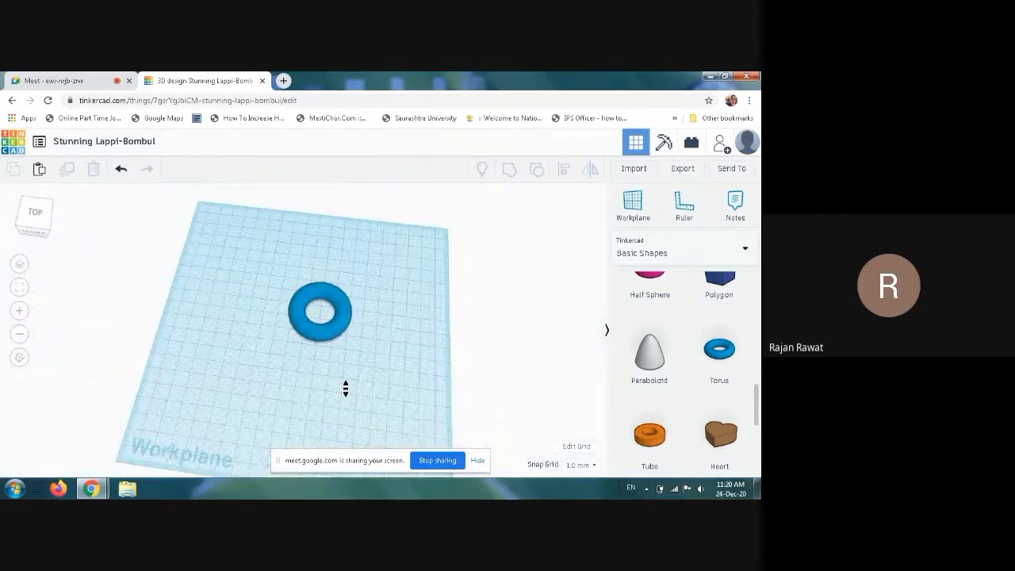
scroll(346, 389, "up", 3)
right_click_drag(321, 409, 343, 361)
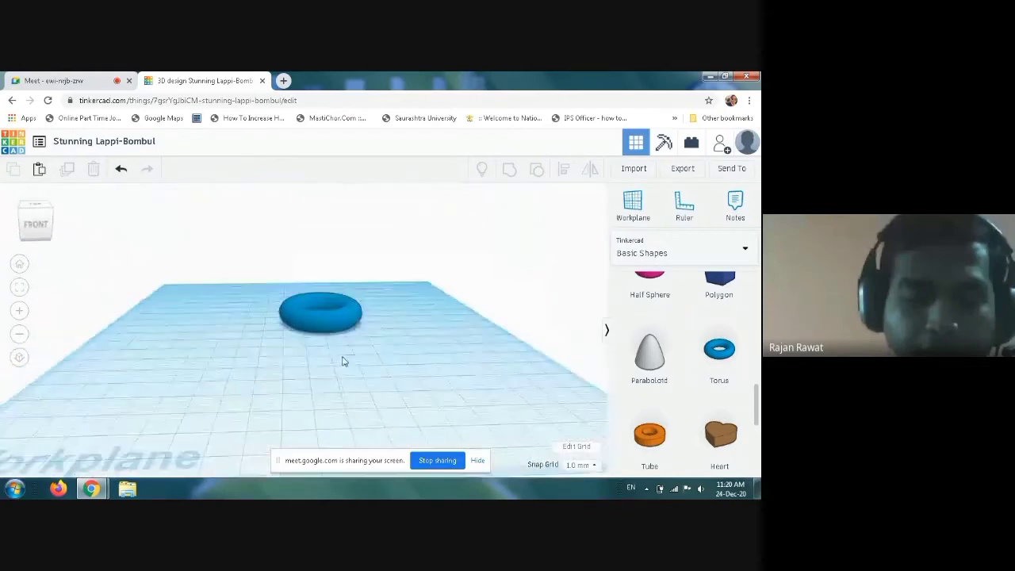
left_click(322, 312)
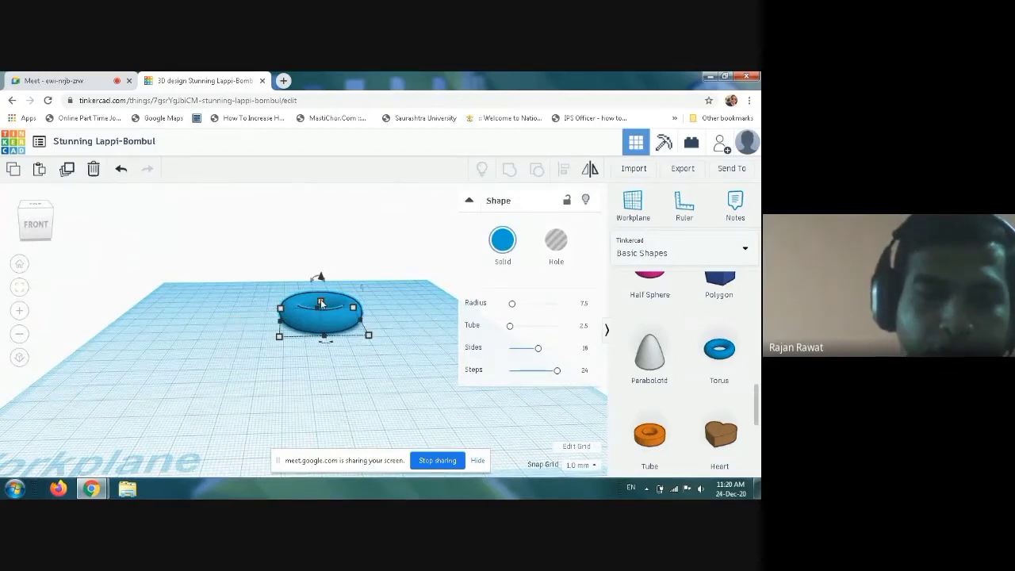
left_click_drag(321, 304, 326, 220)
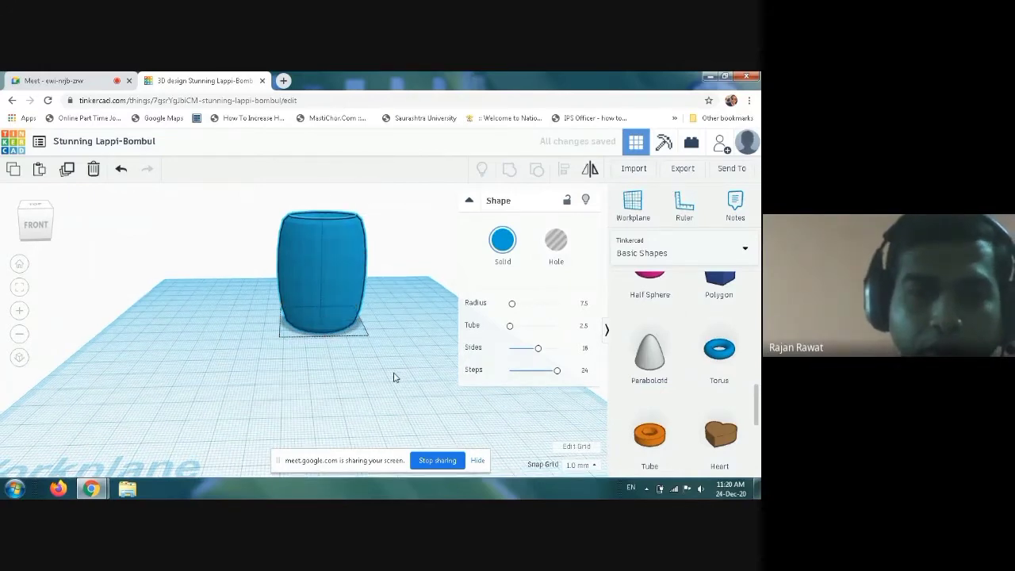
mouse_move(394, 377)
right_mouse_down()
mouse_move(373, 442)
mouse_move(397, 411)
mouse_move(402, 362)
mouse_move(243, 357)
mouse_move(275, 365)
mouse_move(394, 358)
mouse_move(395, 441)
mouse_move(390, 388)
right_mouse_up()
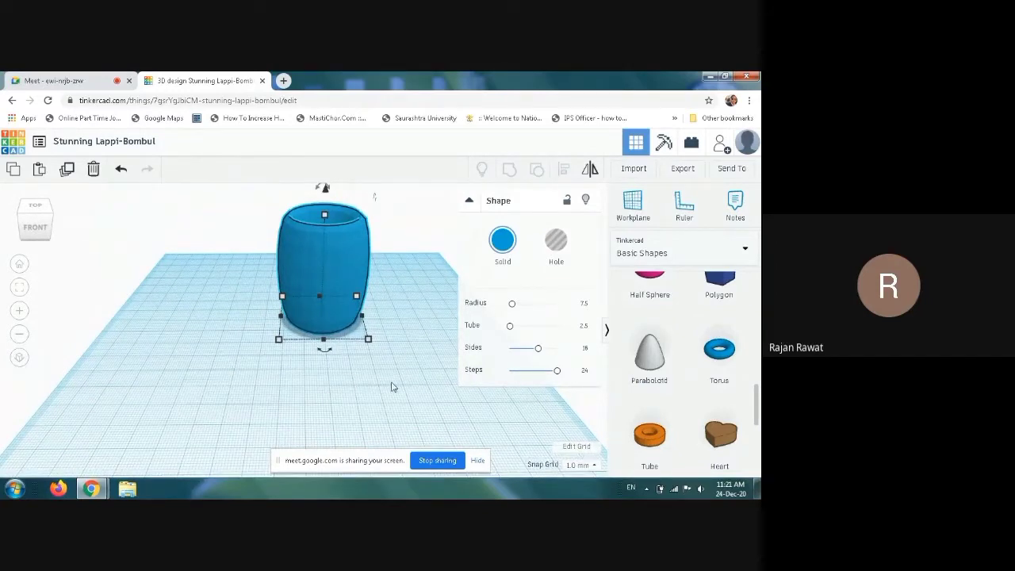
- Place a solid orange cylinder in front of the blue barrel and make it 50 mm tall
left_click(471, 201)
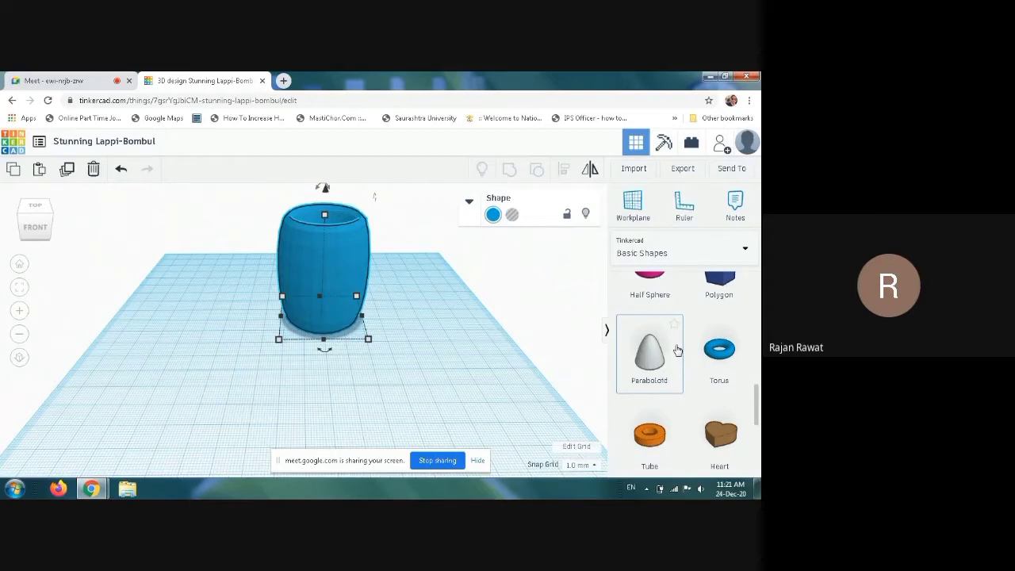
scroll(716, 333, "down", 3)
scroll(715, 328, "down", 3)
scroll(714, 328, "up", 5)
scroll(714, 327, "up", 10)
scroll(714, 327, "up", 3)
scroll(690, 392, "down", 1)
scroll(690, 392, "down", 1)
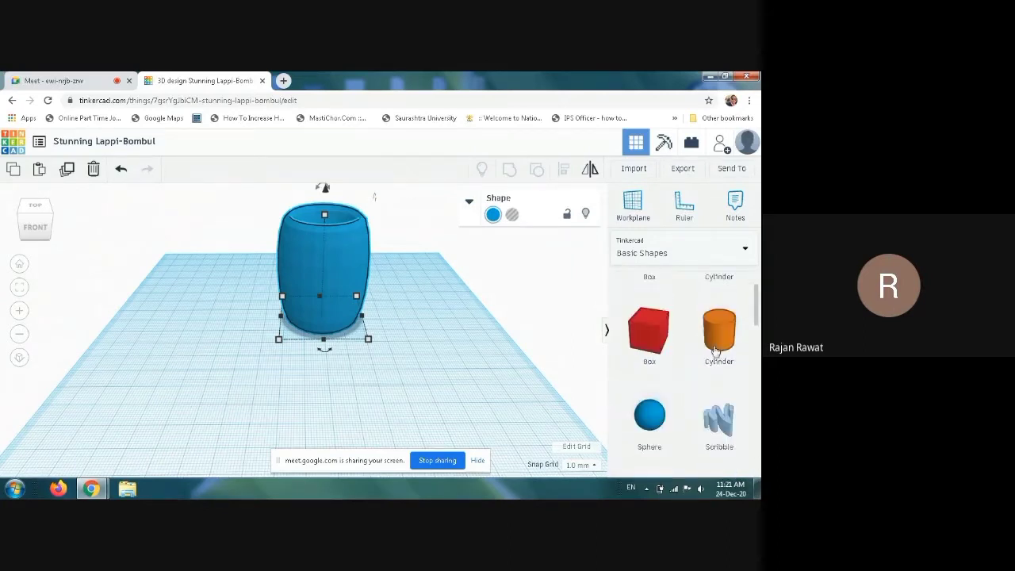
left_click_drag(728, 334, 413, 259)
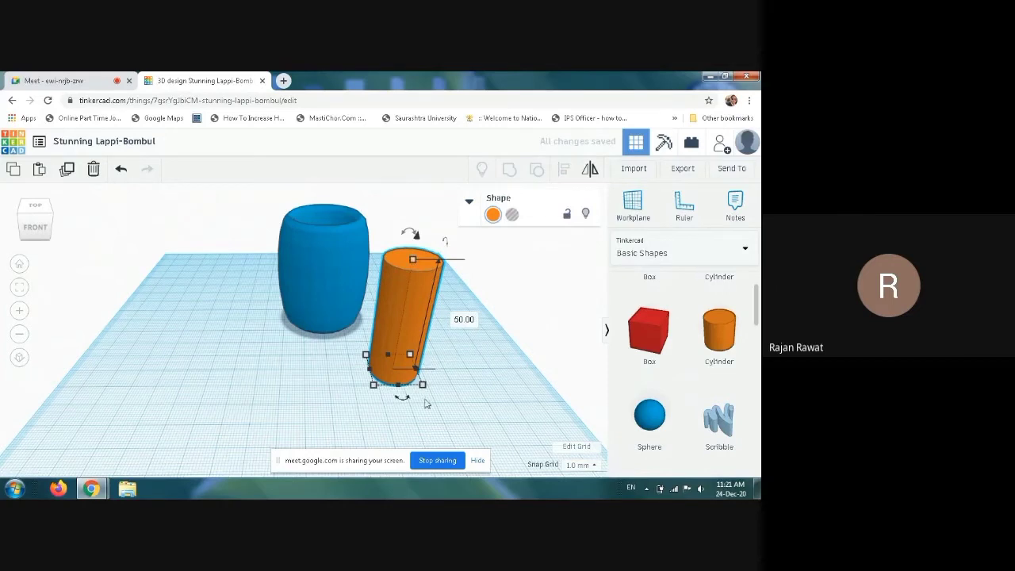
- Shrink the orange cylinder's base to 8 by 8 mm
mouse_move(425, 387)
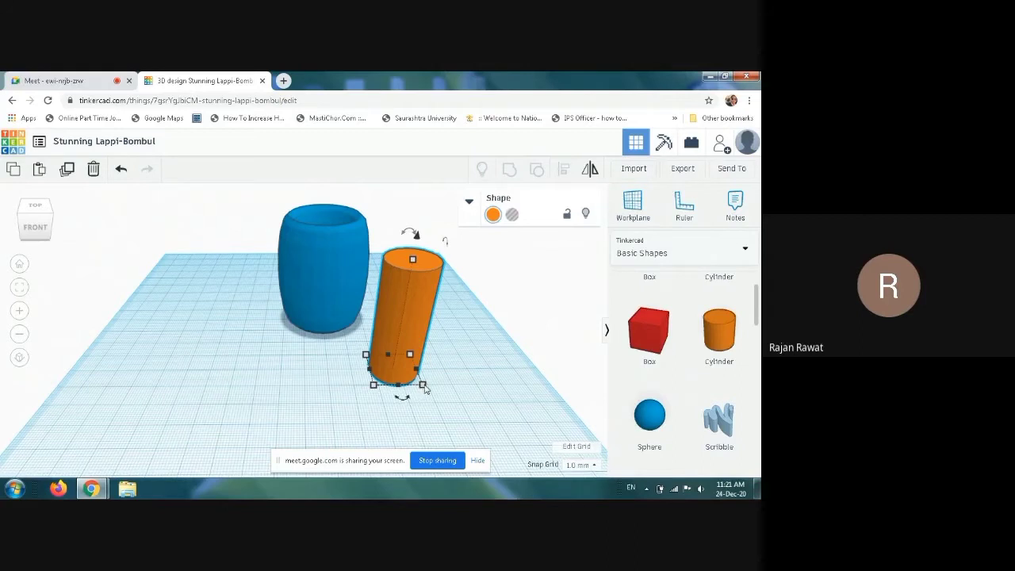
left_click_drag(423, 386, 389, 377)
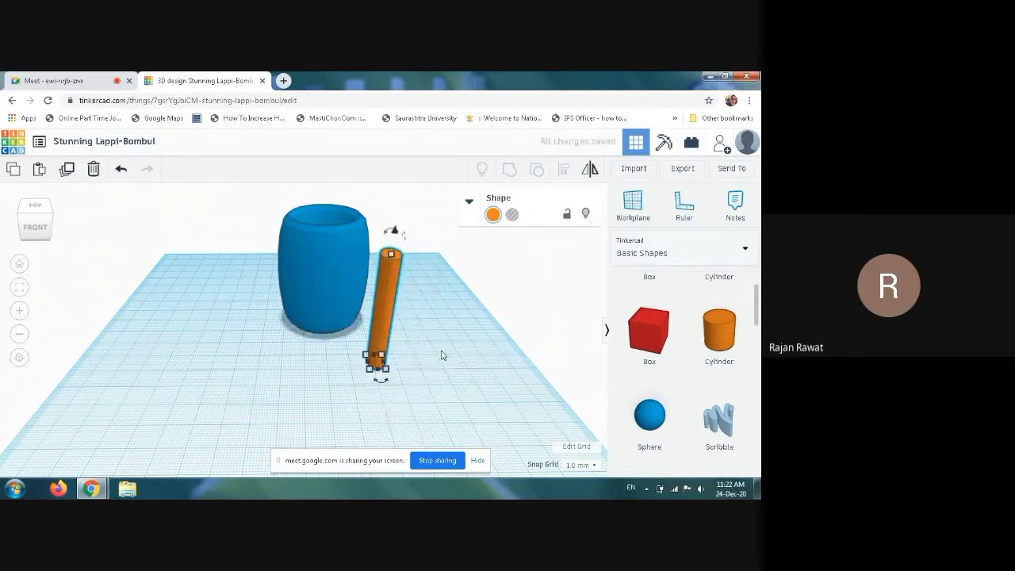
left_click(425, 358)
right_click_drag(425, 357, 325, 392)
left_click(309, 403)
mouse_move(301, 403)
left_click_drag(303, 403, 303, 404)
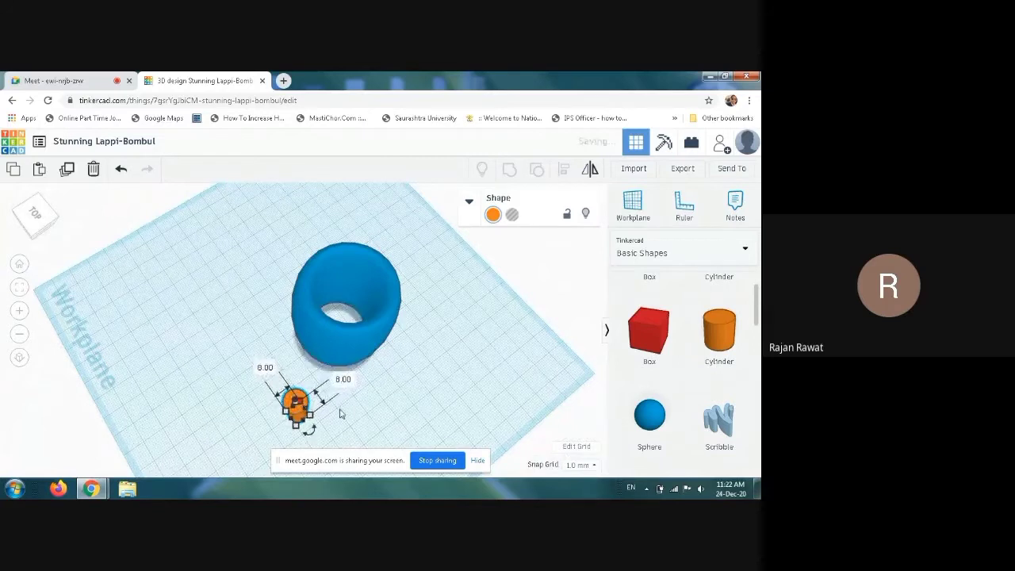
- Lay the thin cylinder horizontally through the barrel so both ends protrude, and raise it above the barrel's mid-height
left_click(360, 394)
right_click_drag(361, 395, 231, 388)
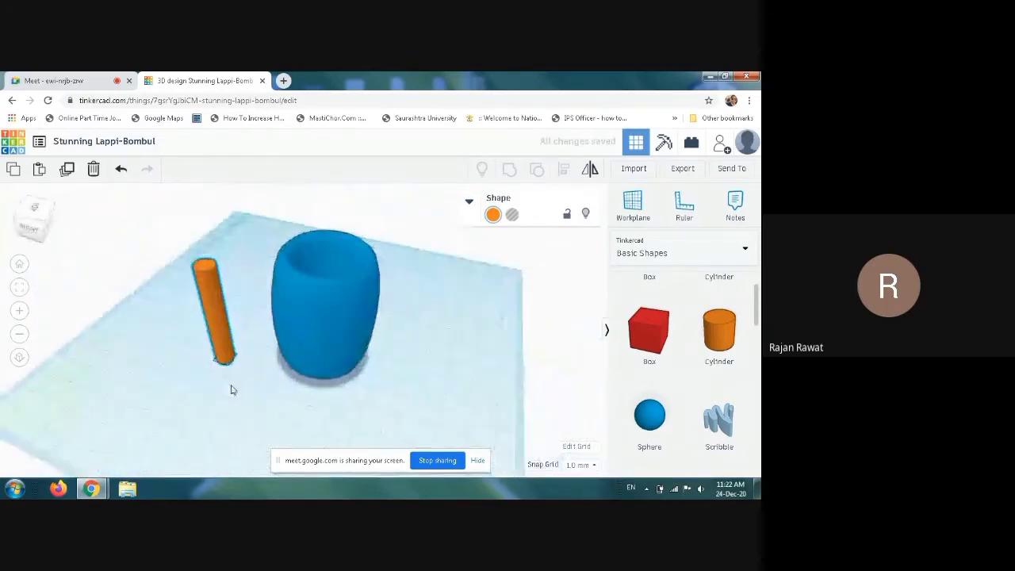
left_click(219, 277)
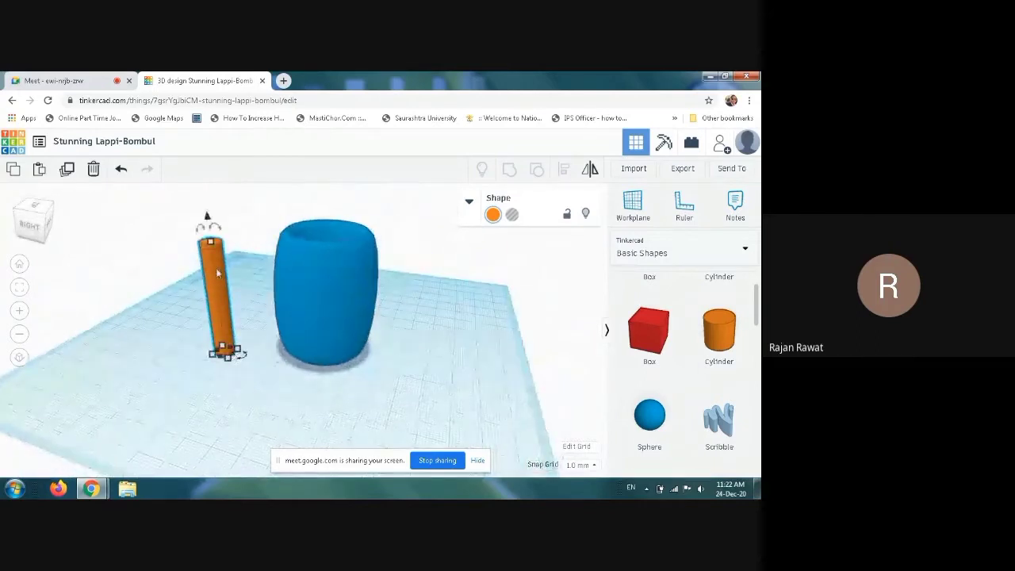
left_click_drag(213, 228, 309, 299)
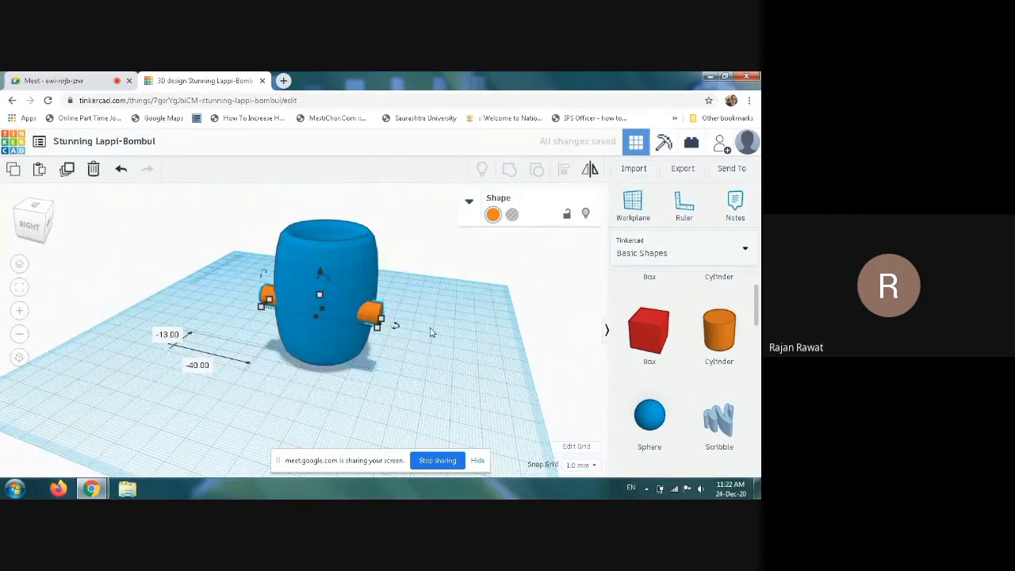
right_click_drag(428, 344, 477, 353)
left_click_drag(390, 314, 387, 318)
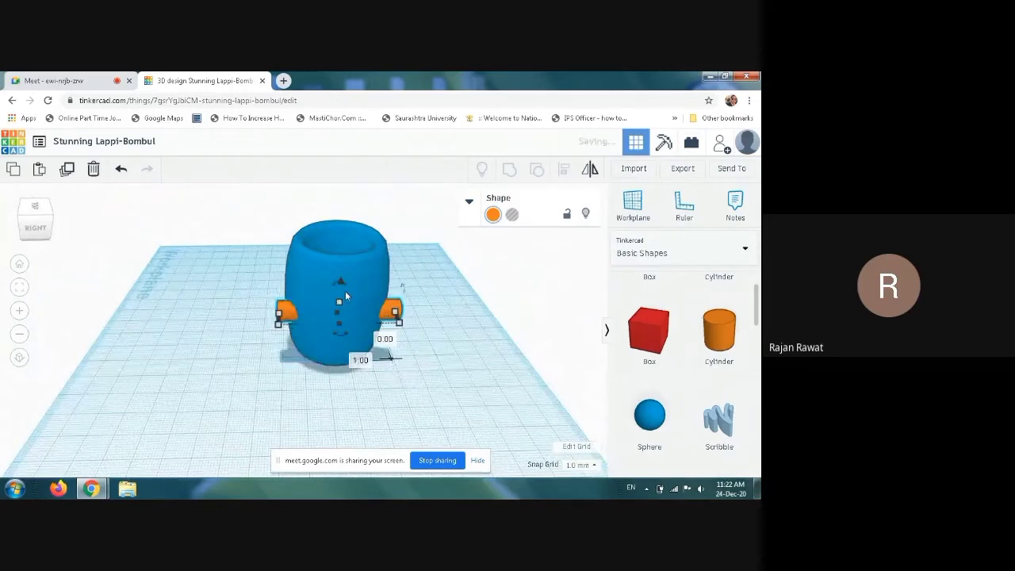
left_click_drag(338, 271, 338, 247)
left_click(485, 363)
- Duplicate the horizontal cylinder and move the copy 17 mm sideways so it runs parallel through the barrel
right_click_drag(467, 369, 282, 352)
left_click(246, 292)
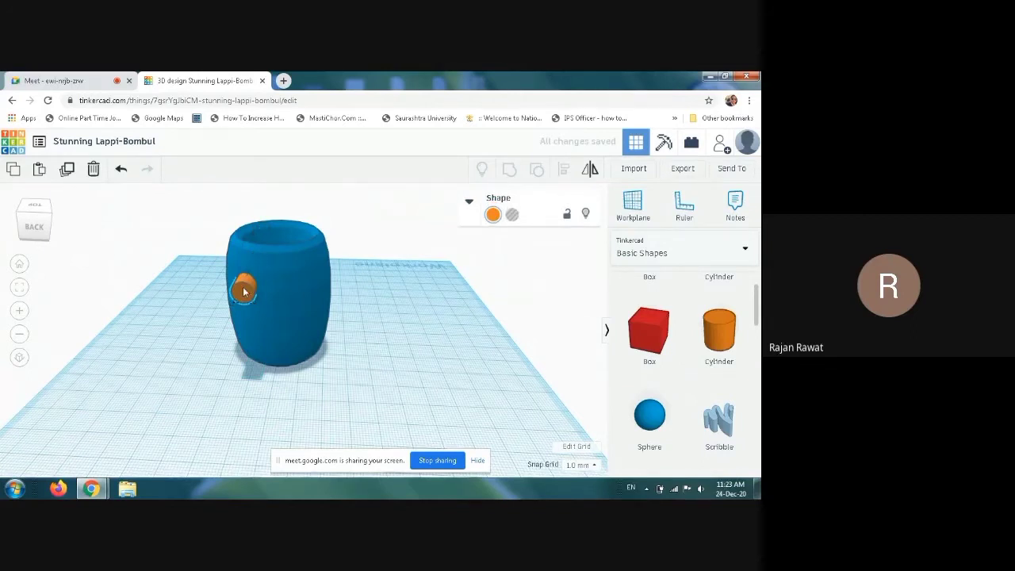
left_click_drag(244, 291, 249, 294)
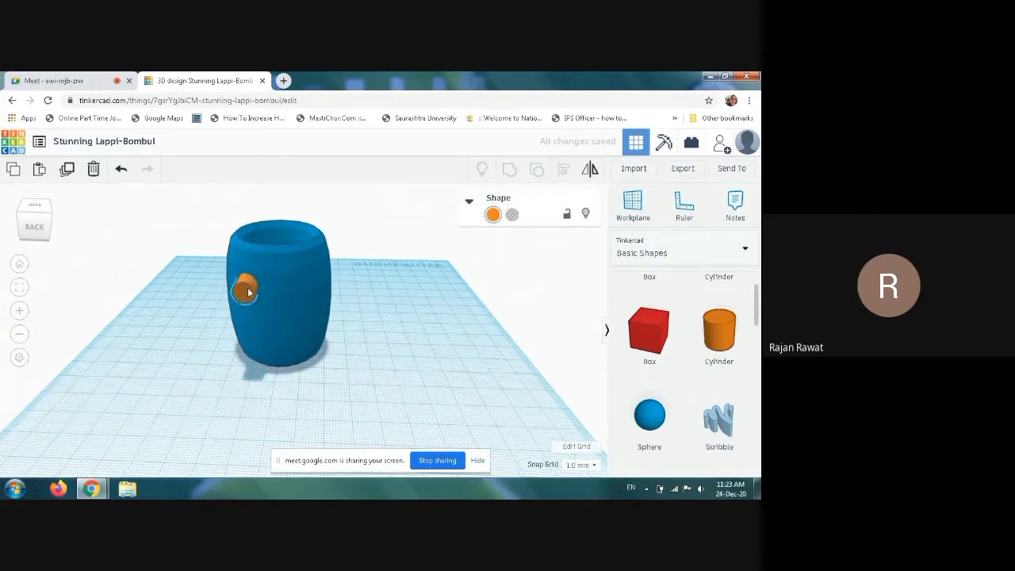
key("ctrl+d")
left_click_drag(249, 294, 302, 302)
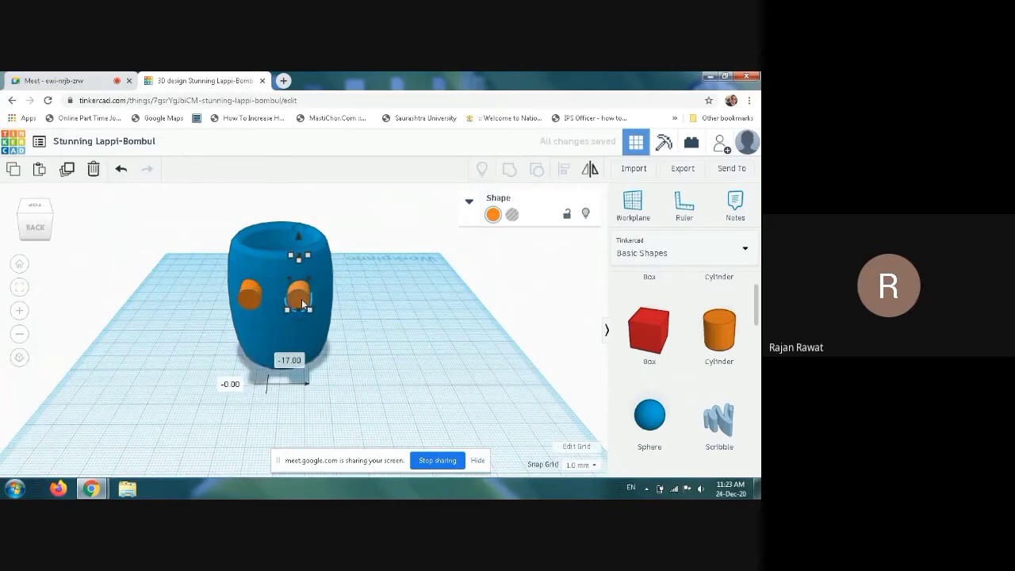
- Add a third cylinder copy beside the barrel and rotate it 90° in the horizontal plane, perpendicular to the other two
key("ctrl+v")
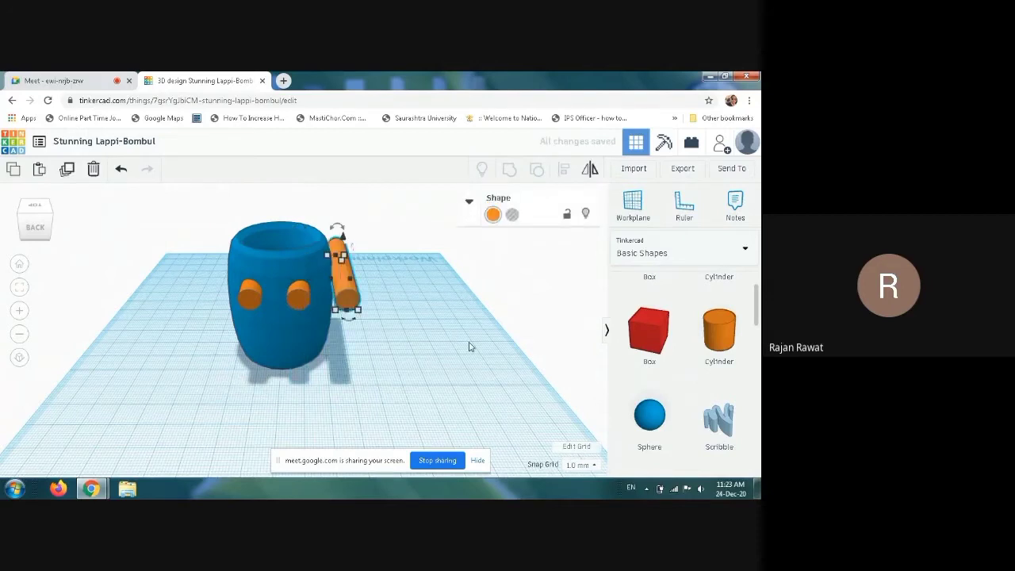
left_click(468, 347)
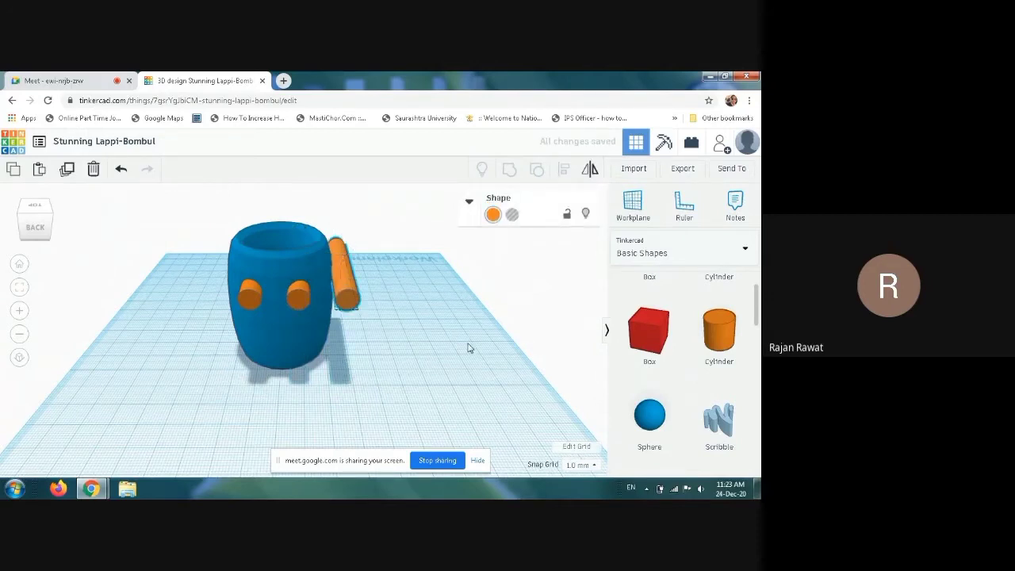
right_click_drag(469, 347, 331, 355)
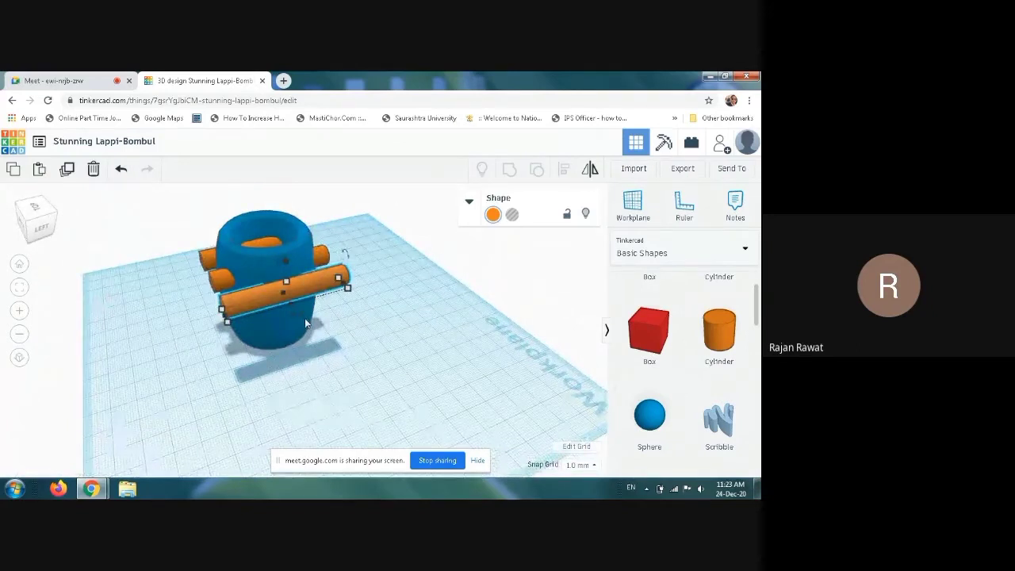
left_click_drag(302, 312, 253, 311)
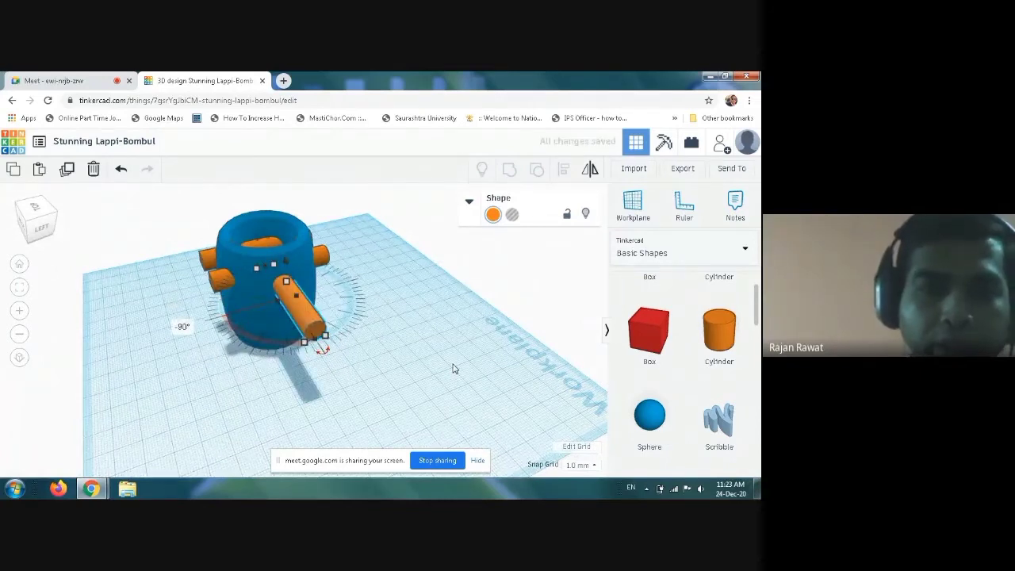
- Move the perpendicular cylinder 23 mm inward and 9 mm sideways so it passes through the barrel
right_click_drag(413, 356, 394, 381)
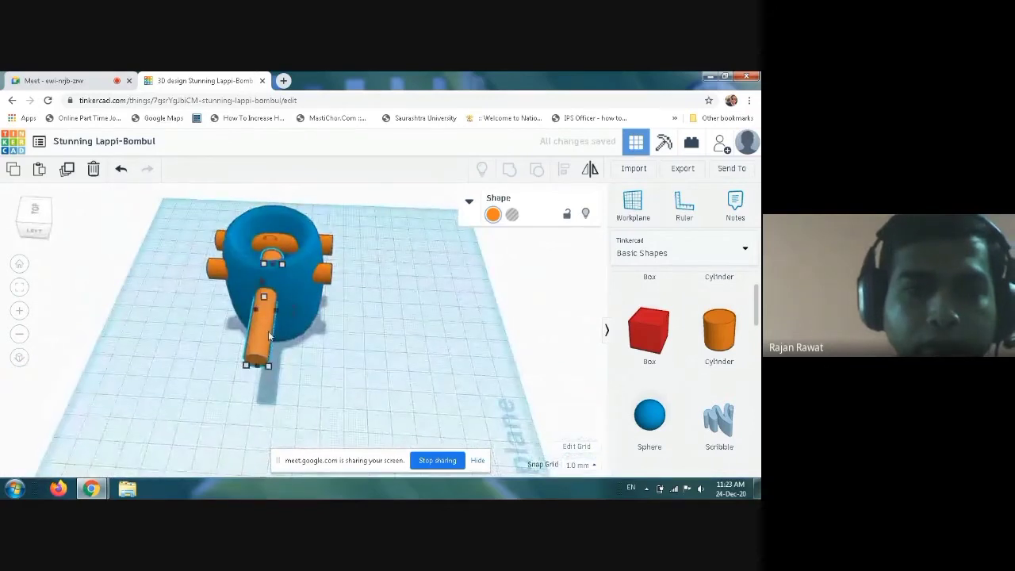
left_click_drag(264, 326, 294, 281)
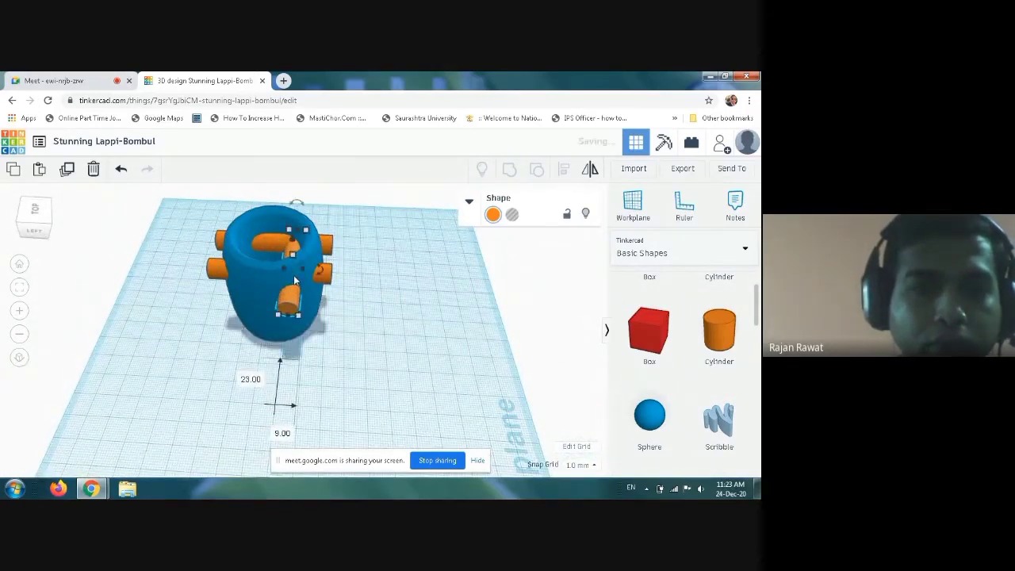
mouse_move(390, 328)
right_mouse_down()
mouse_move(257, 332)
mouse_move(202, 276)
mouse_move(310, 324)
mouse_move(385, 328)
right_mouse_up()
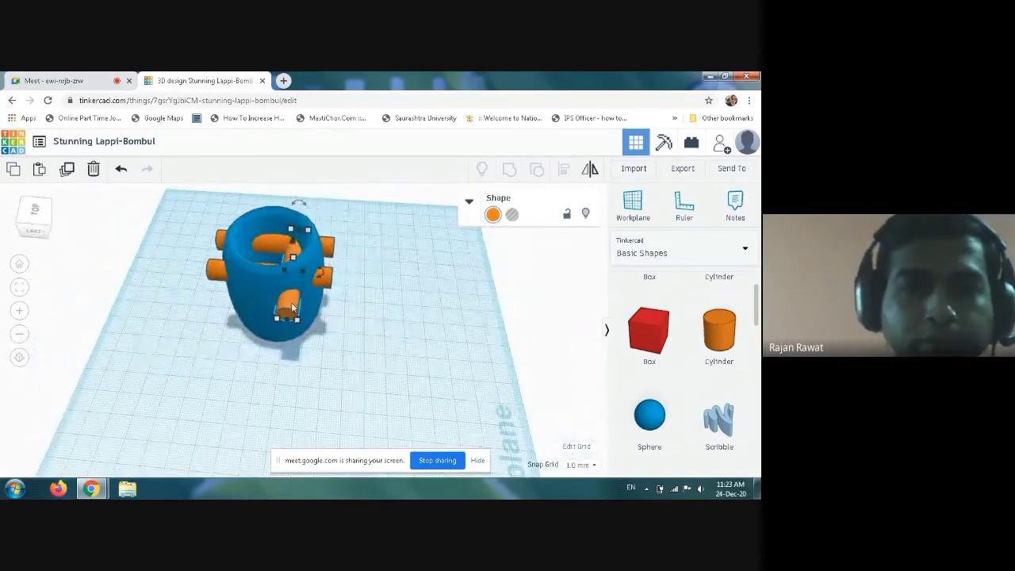
- Add a fourth cylinder, rotate it 90° in the horizontal plane and place it through the barrel parallel to the third
key("ctrl+z")
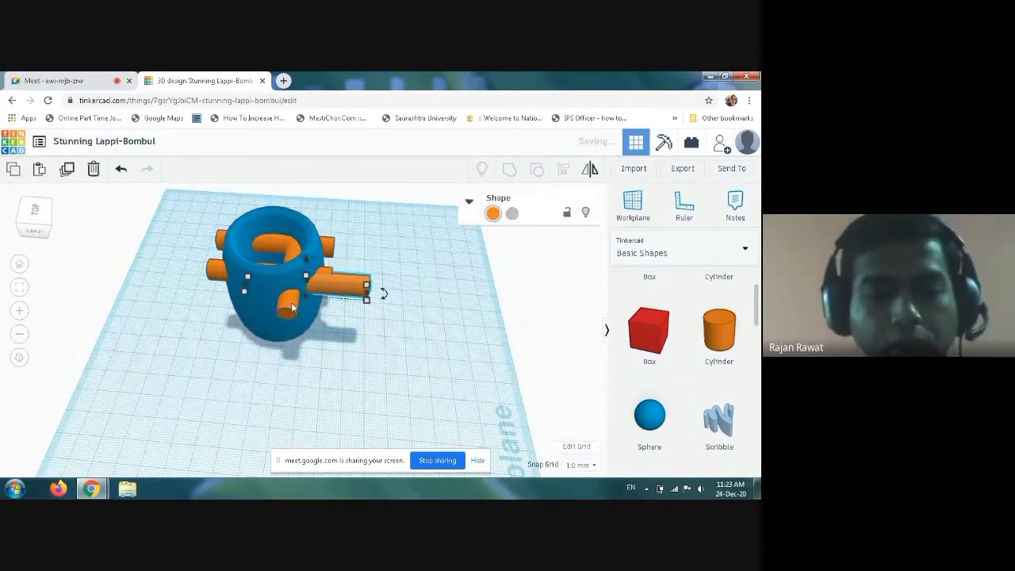
left_click_drag(291, 303, 326, 339)
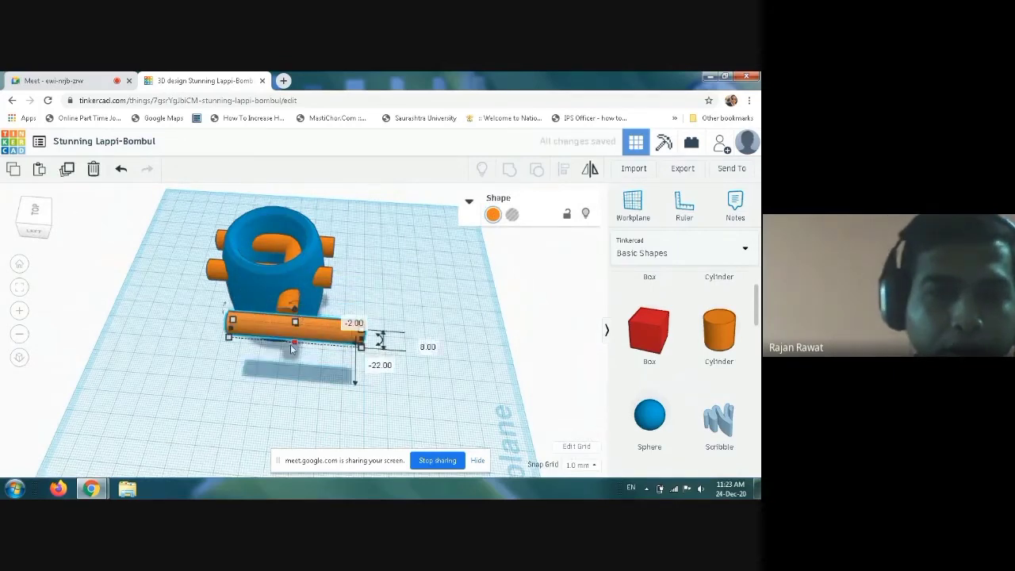
mouse_move(380, 347)
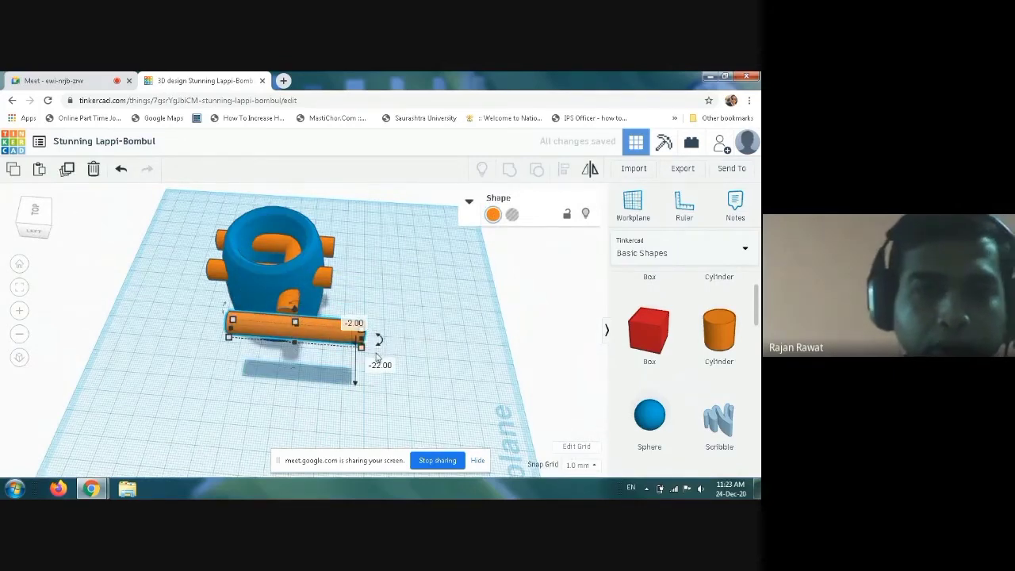
left_click_drag(379, 348, 254, 279)
right_click_drag(372, 346, 120, 336)
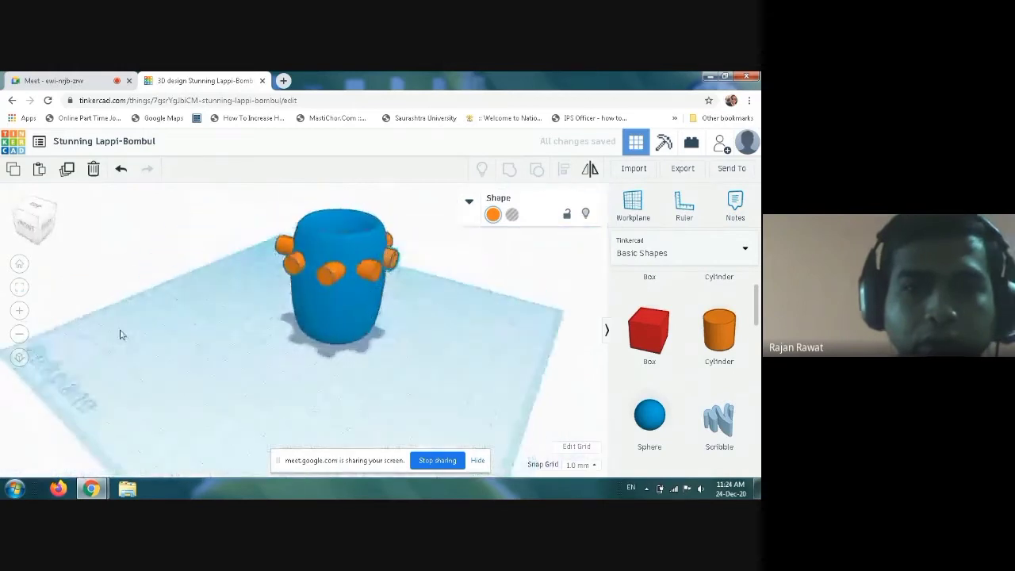
right_click_drag(362, 391, 424, 410)
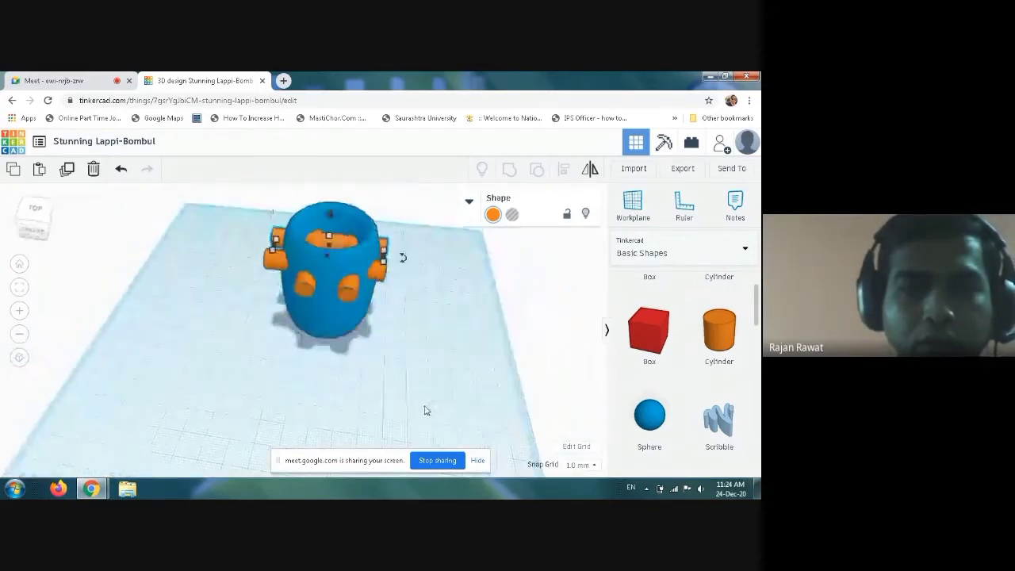
- Turn all four cylinders crossing the barrel into holes
left_click(347, 295)
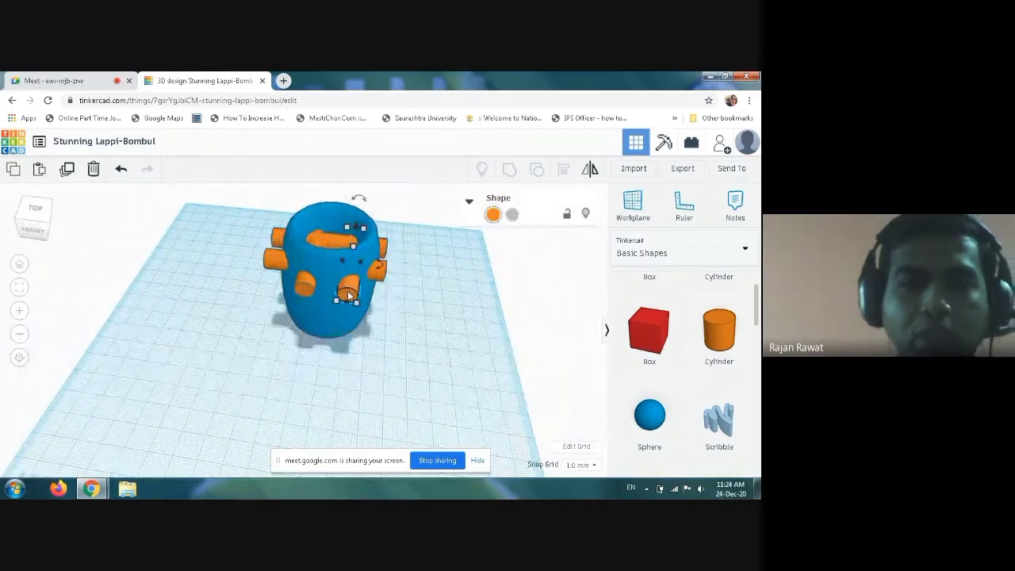
left_click(512, 215)
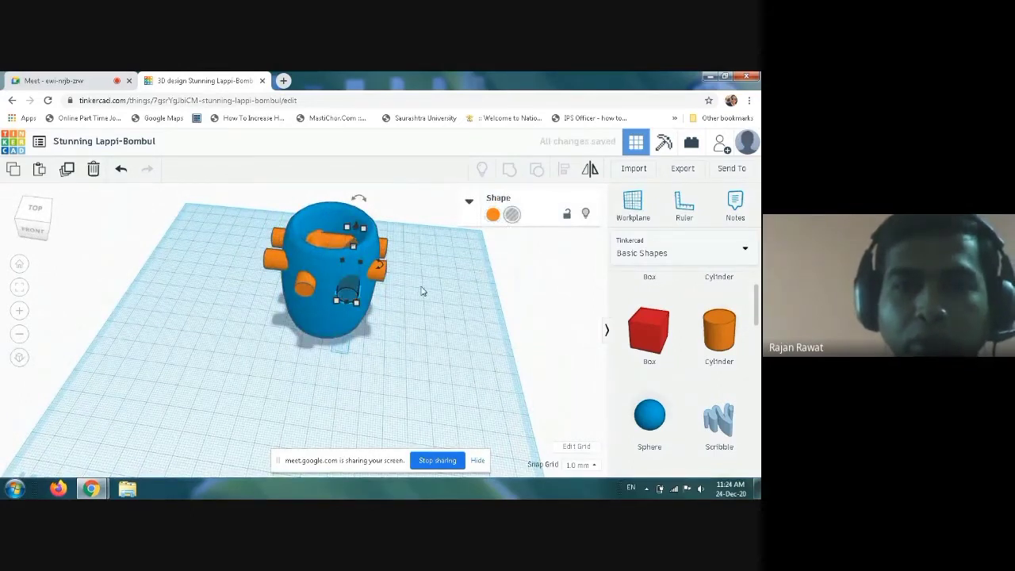
left_click(305, 291)
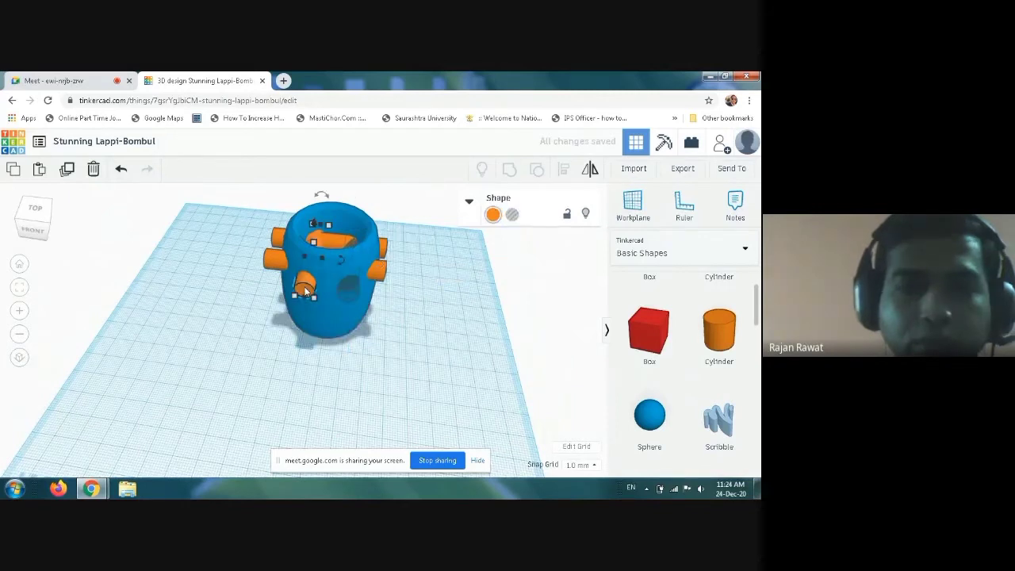
left_click(513, 216)
left_click(381, 276)
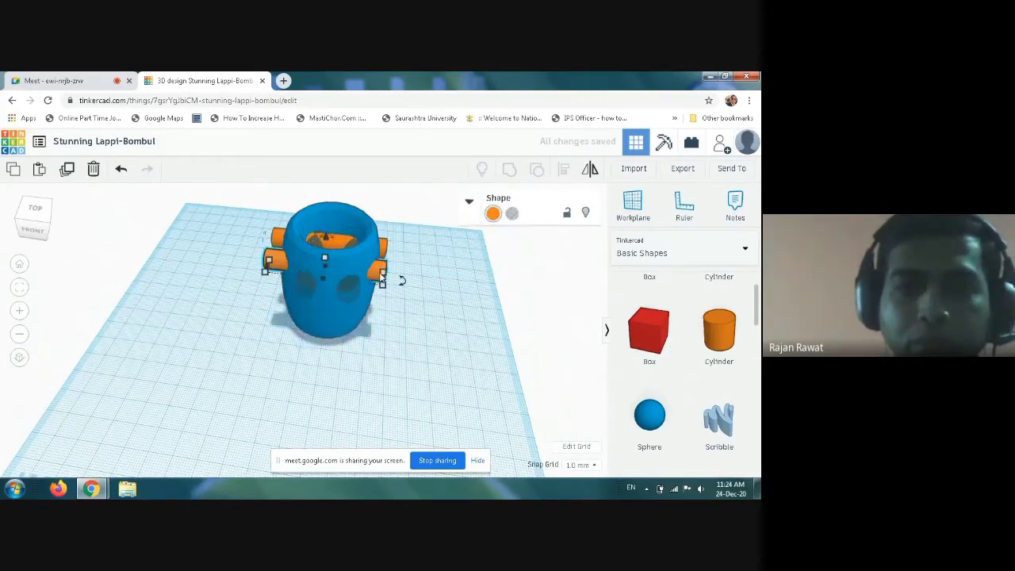
left_click(513, 216)
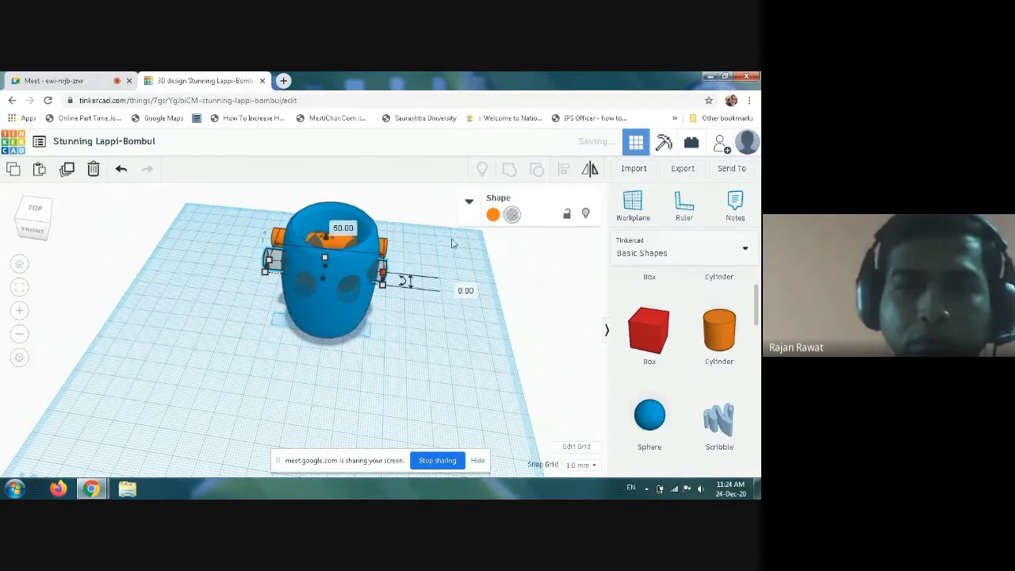
left_click(382, 250)
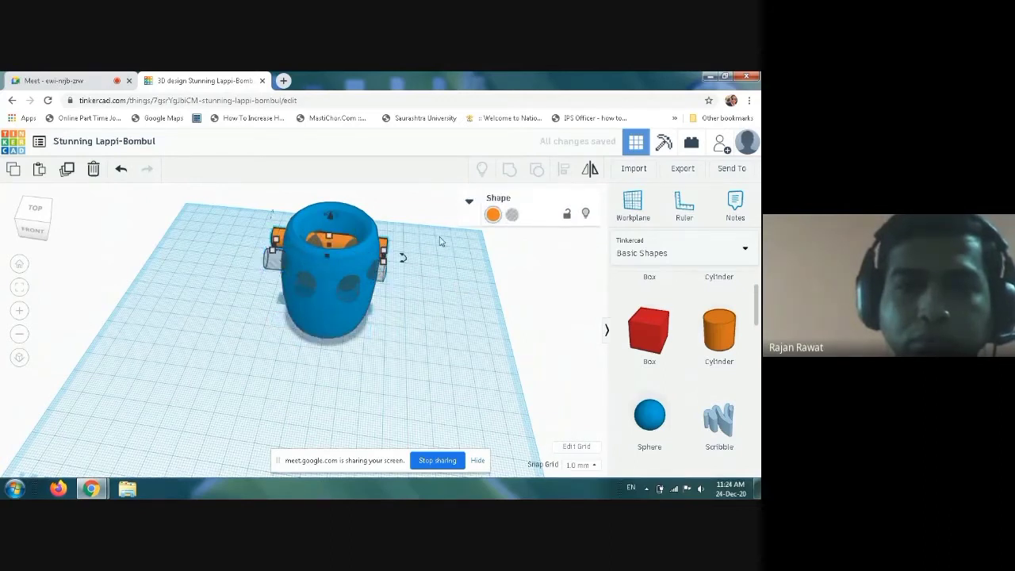
left_click(513, 216)
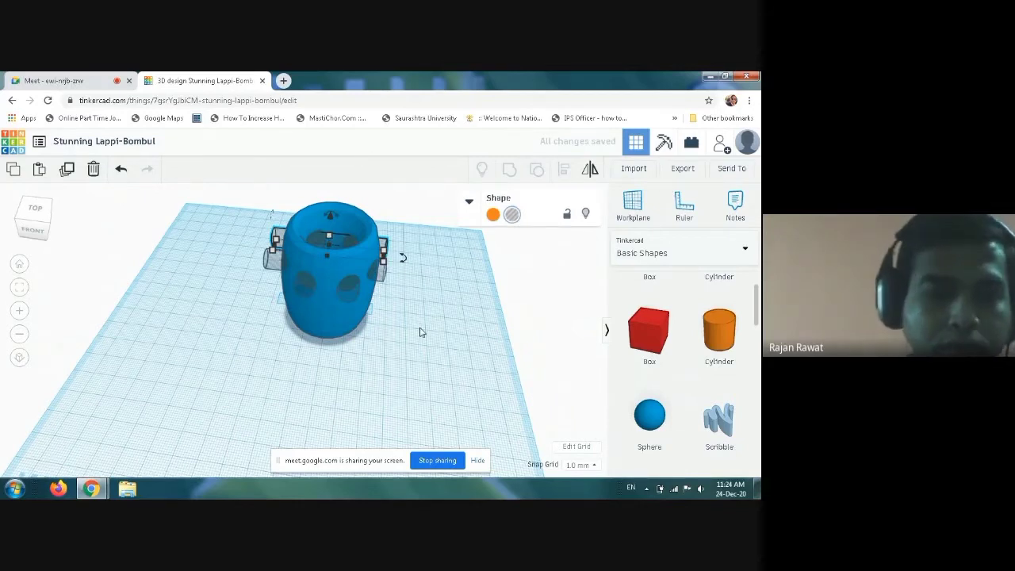
- Find the light-blue star among the basic shapes and place it on the workplane beside the barrel
right_click_drag(419, 331, 358, 387)
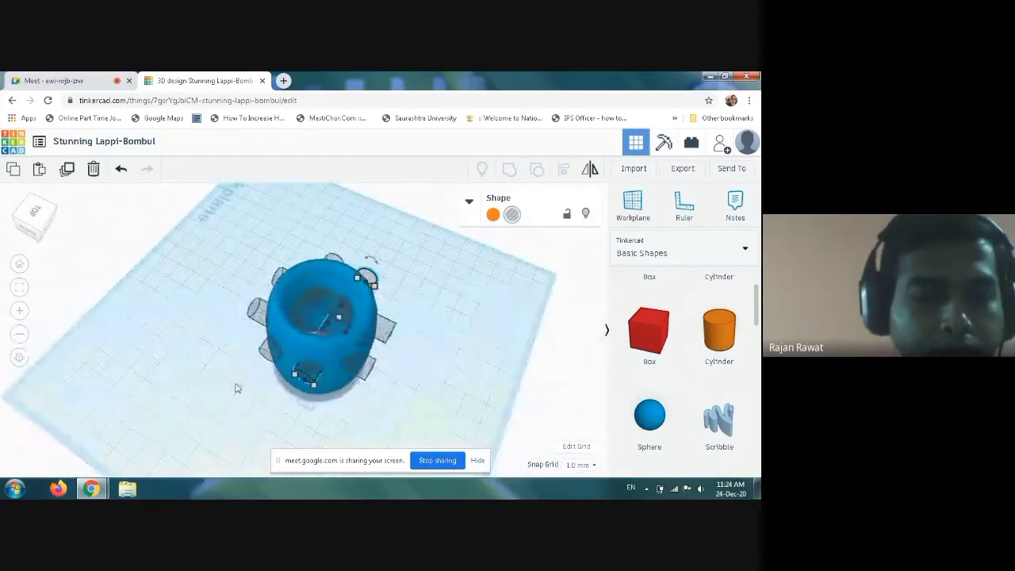
right_click_drag(233, 390, 473, 349)
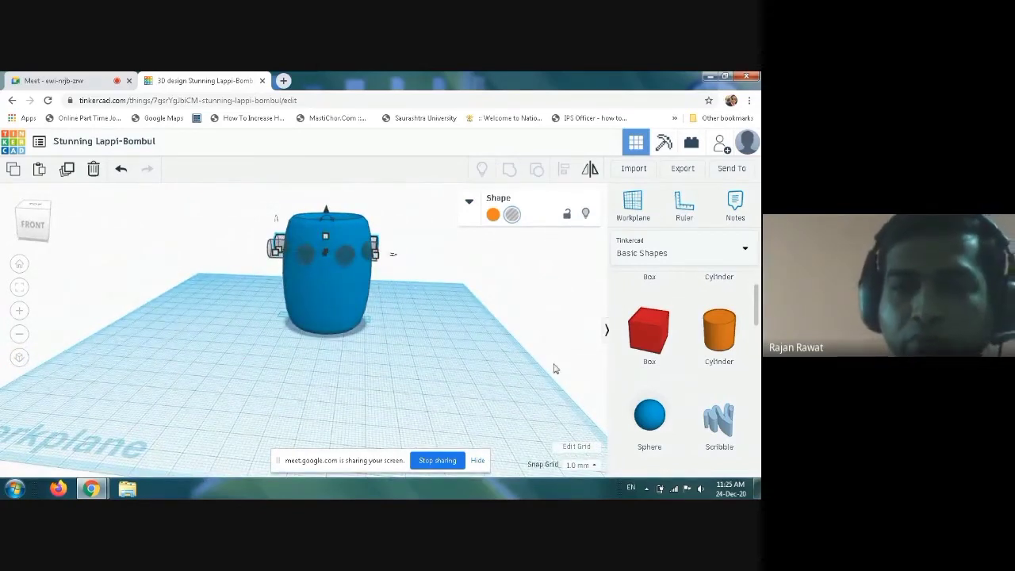
scroll(691, 385, "down", 2)
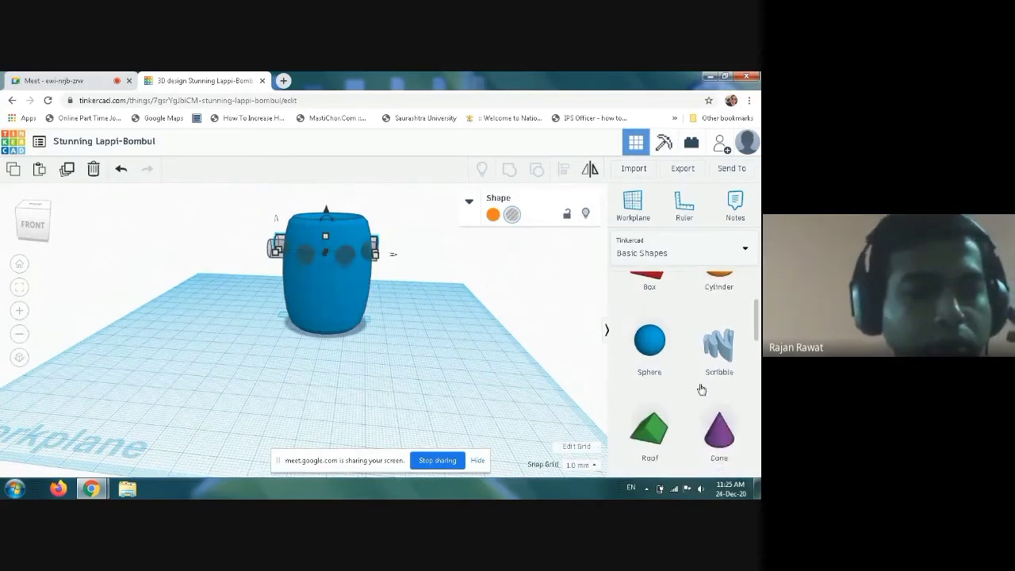
scroll(693, 404, "down", 4)
scroll(691, 404, "down", 8)
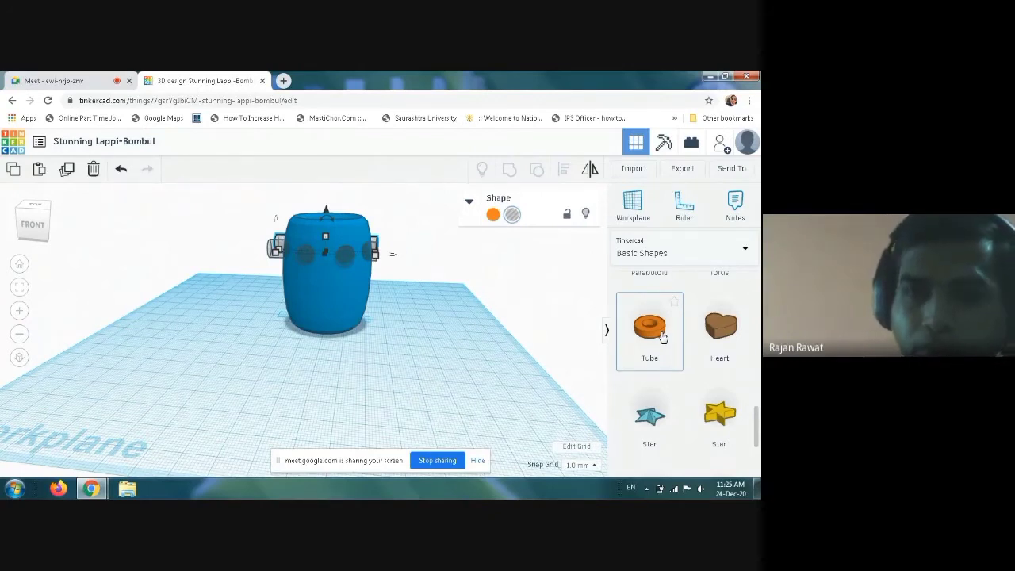
scroll(700, 384, "down", 2)
scroll(699, 384, "down", 1)
scroll(698, 380, "up", 2)
scroll(697, 378, "down", 3)
scroll(697, 380, "up", 1)
scroll(698, 379, "up", 1)
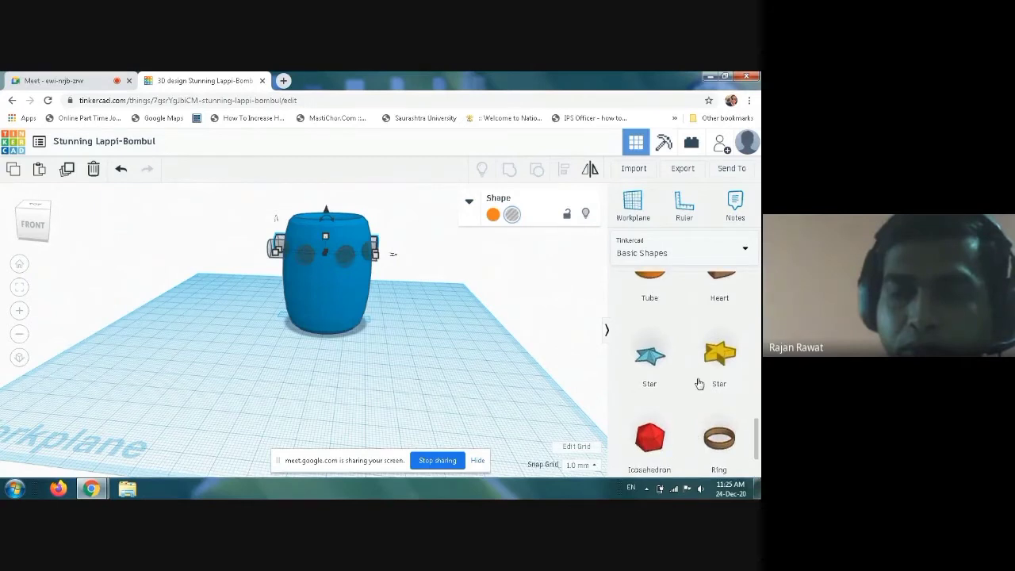
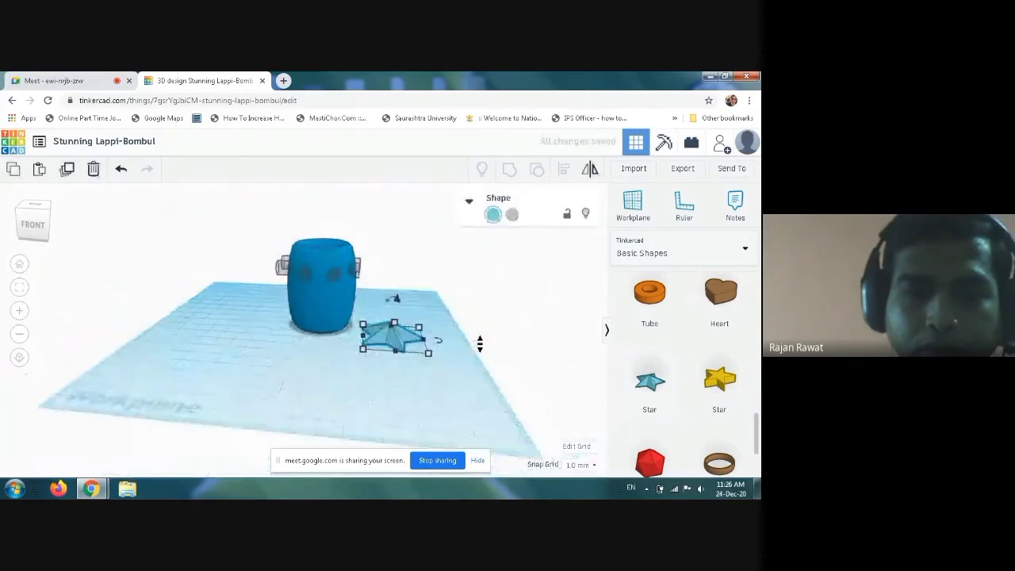
- Scale the star's base down to roughly half its size
scroll(480, 343, "up", 1)
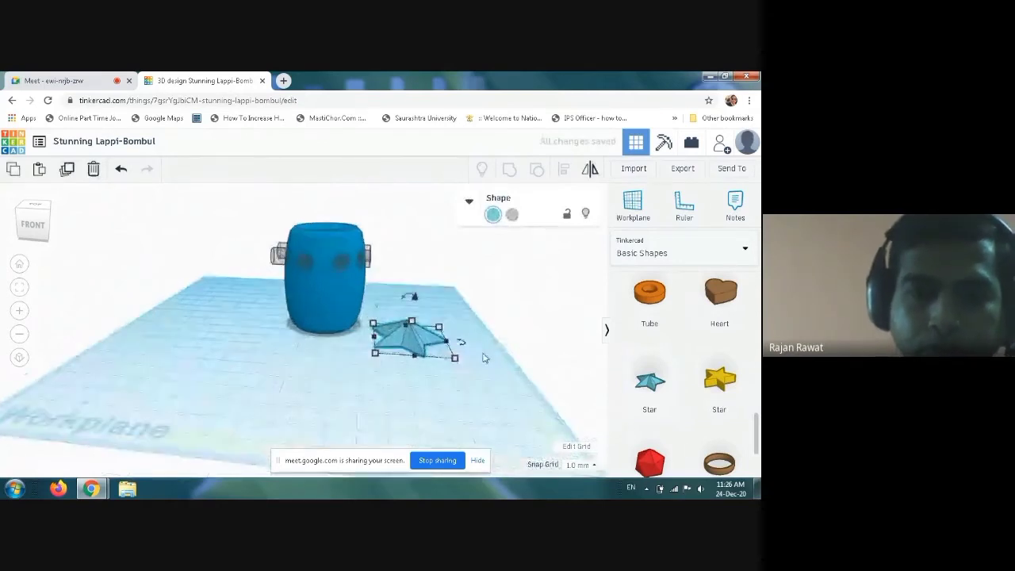
right_click_drag(485, 357, 482, 399)
left_click(428, 349)
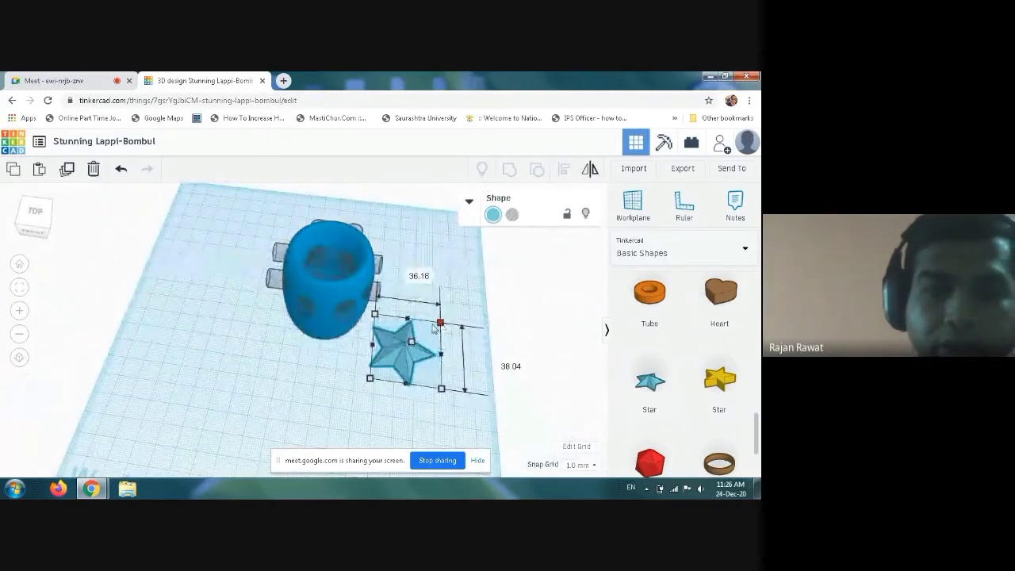
left_click_drag(436, 326, 406, 349)
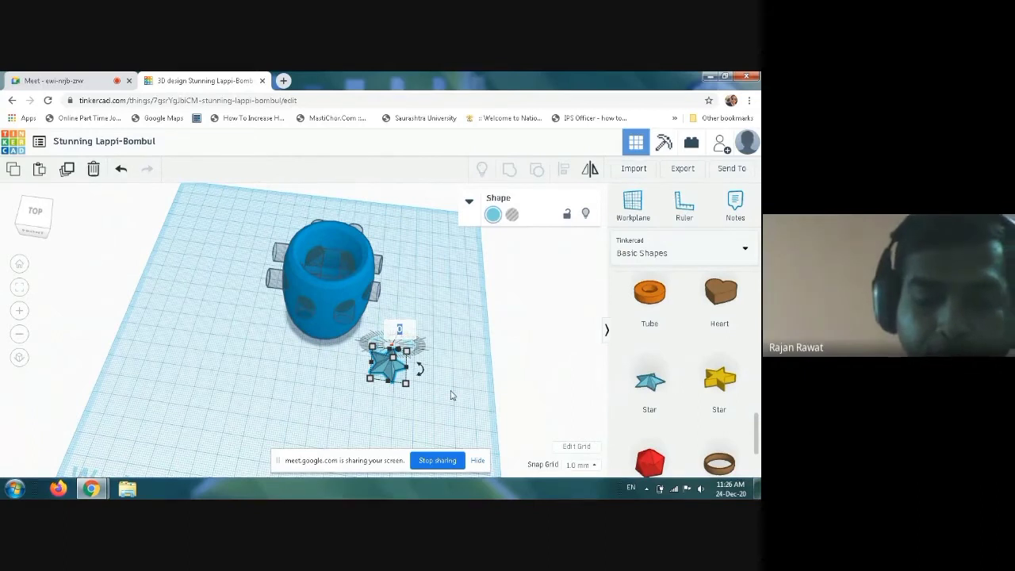
- Stand the star upright and raise it in front of the barrel's lower half
mouse_move(451, 395)
right_mouse_down()
mouse_move(460, 351)
mouse_move(442, 410)
right_mouse_up()
left_click(397, 372)
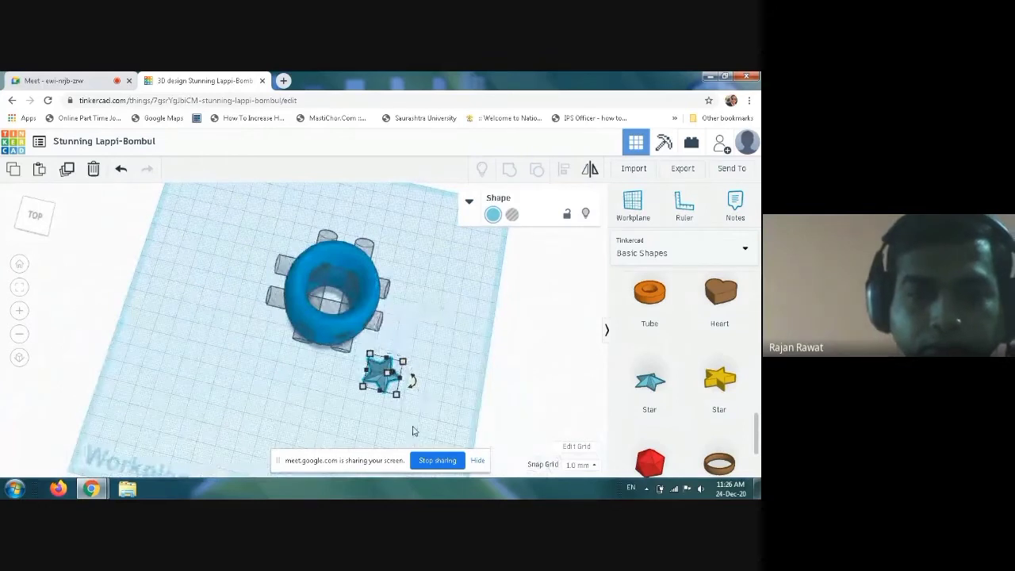
right_click_drag(410, 431, 426, 351)
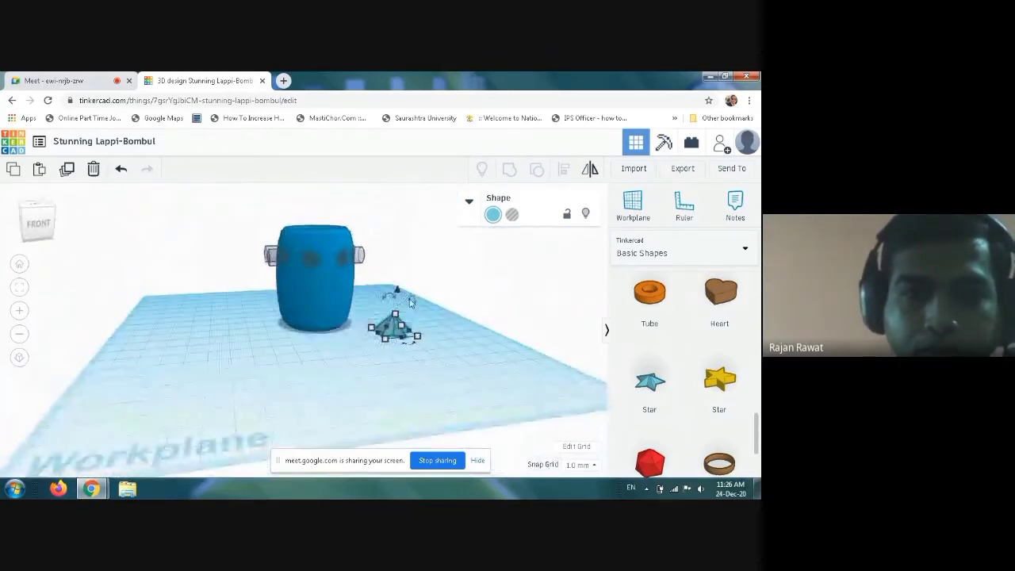
left_click_drag(412, 303, 330, 260)
left_click_drag(464, 341, 376, 375)
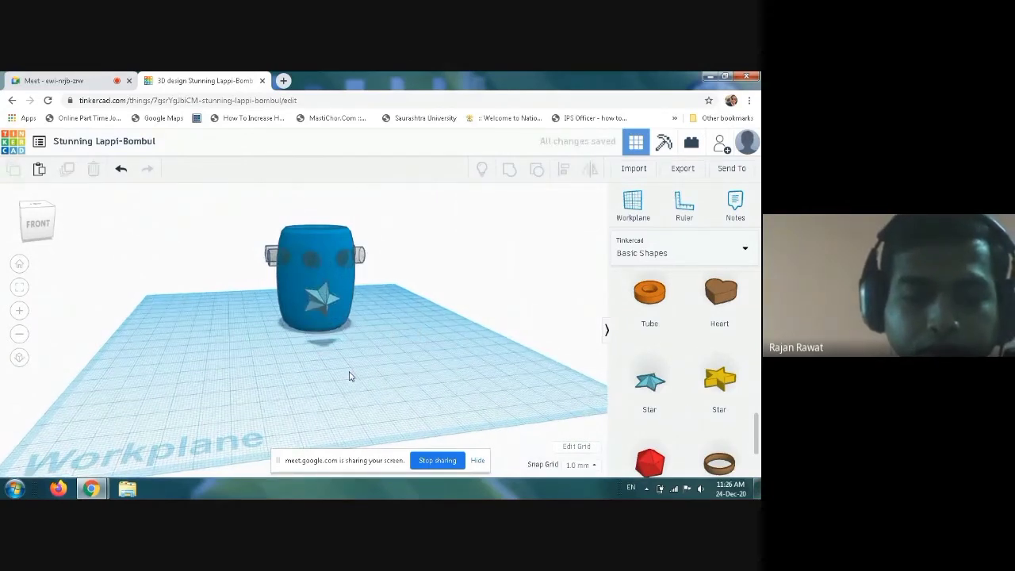
- Push the upright star inward against the barrel's front wall
right_click_drag(351, 376, 226, 365)
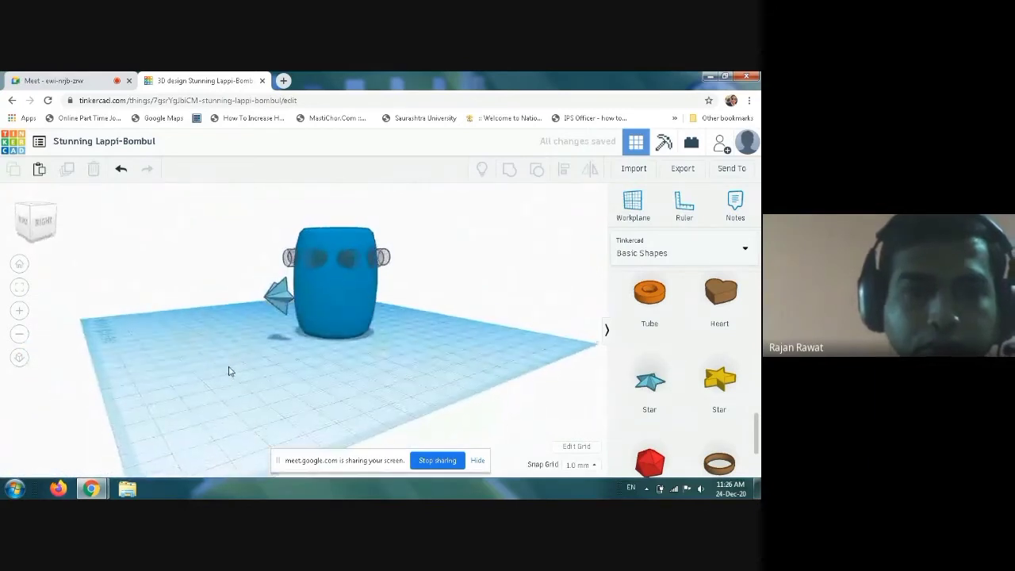
left_click(275, 299)
left_click_drag(276, 298, 292, 297)
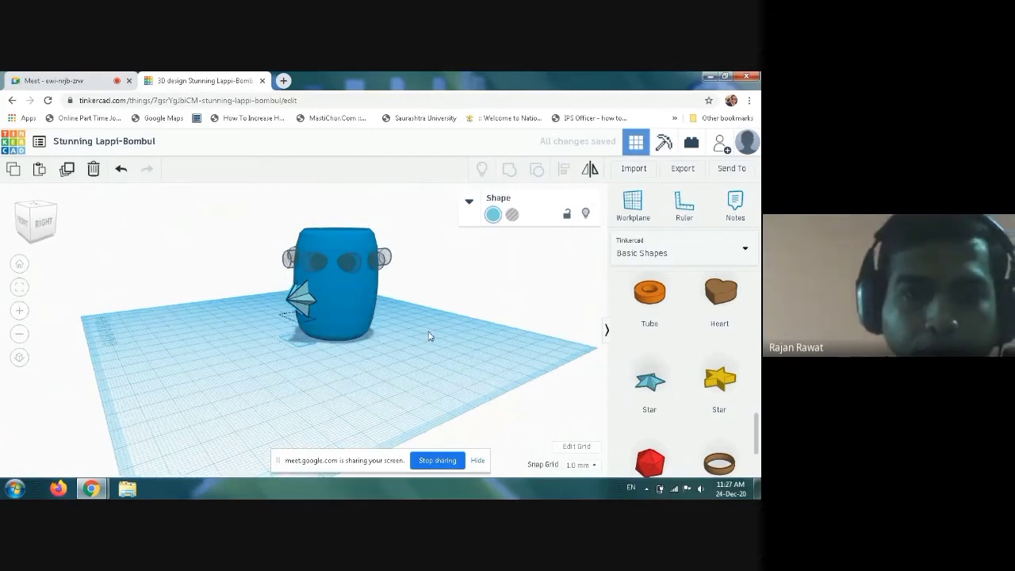
- Fine-tune the upright star's position so it sits embedded in the barrel's front wall below the cylinders
right_click_drag(426, 336, 460, 375)
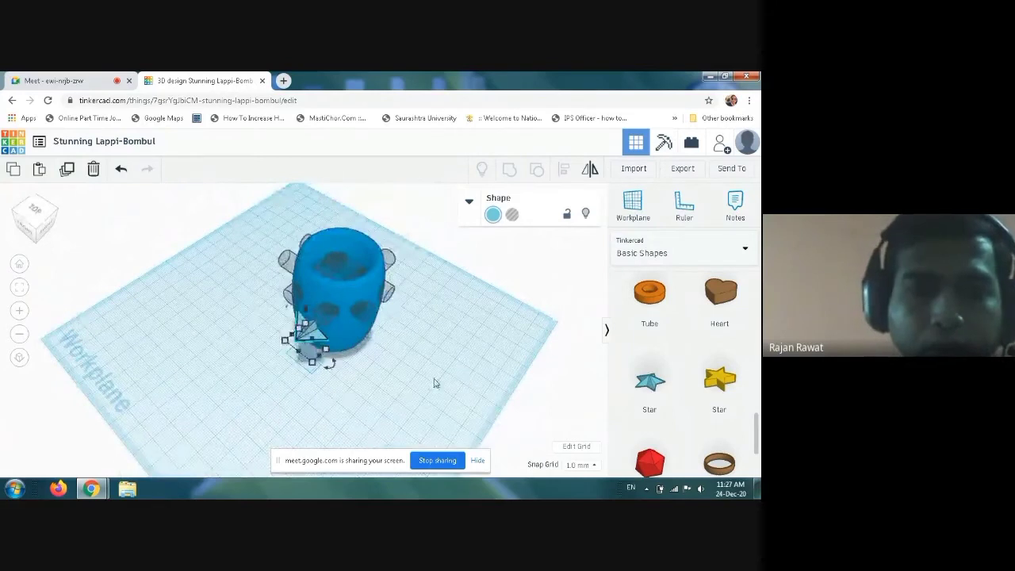
right_click_drag(344, 412, 263, 361)
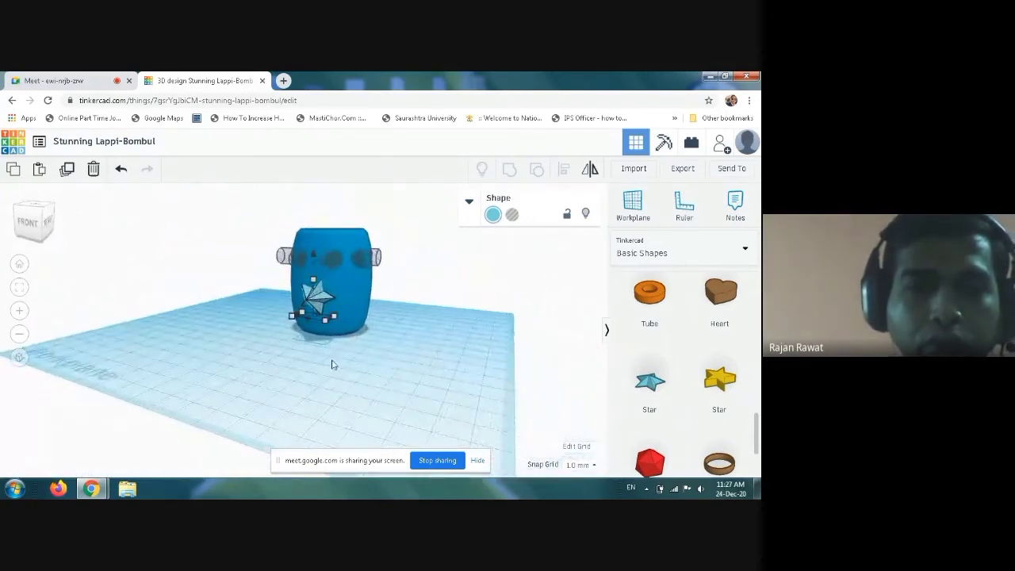
right_click_drag(374, 360, 283, 414)
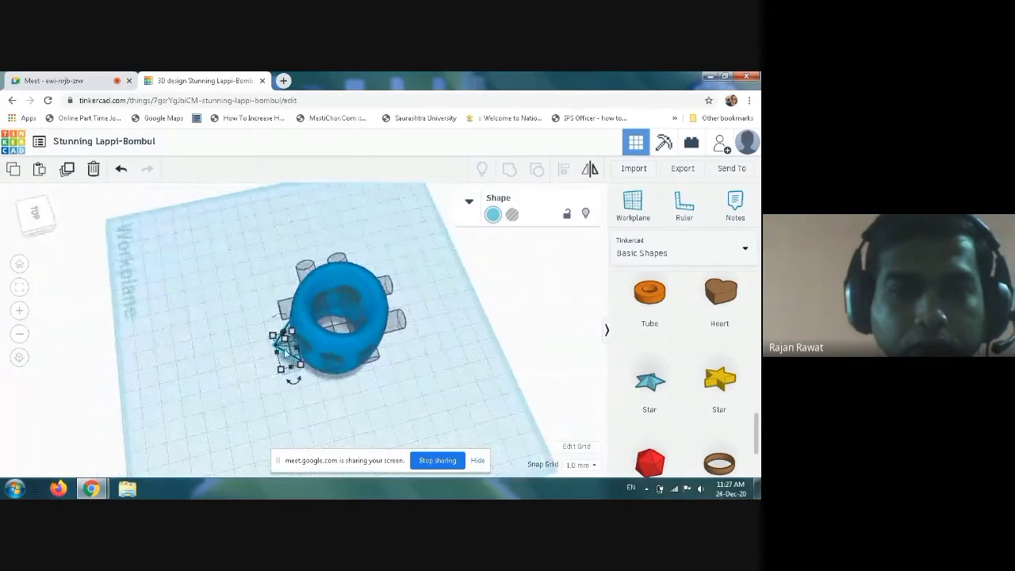
left_click_drag(290, 351, 288, 350)
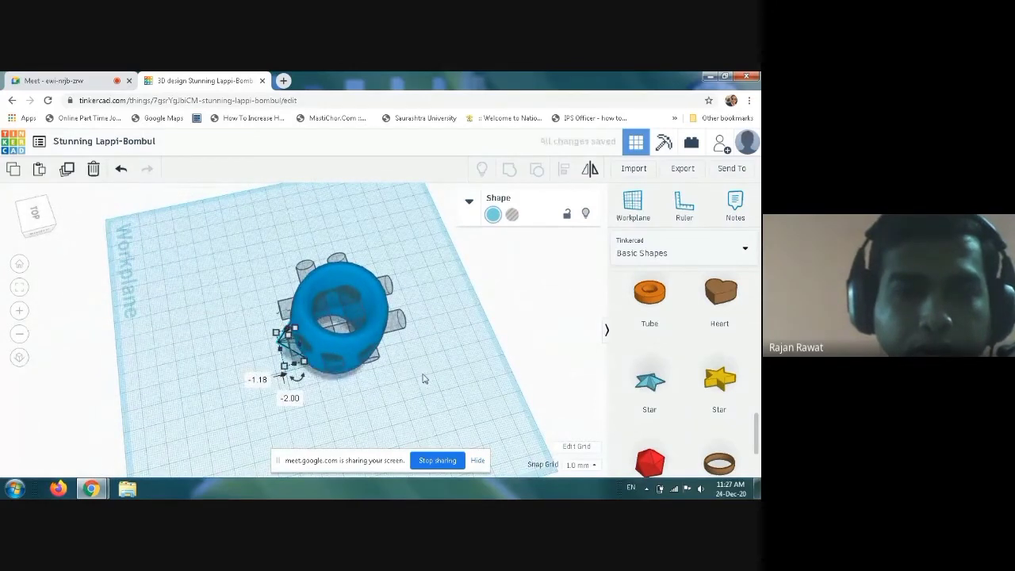
right_click_drag(422, 379, 397, 395)
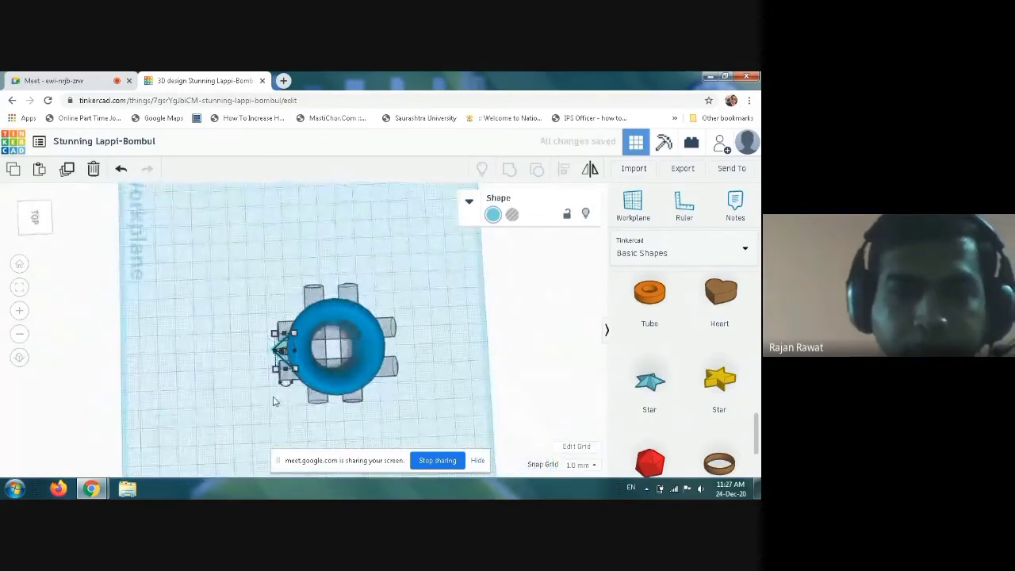
right_click_drag(217, 401, 294, 337)
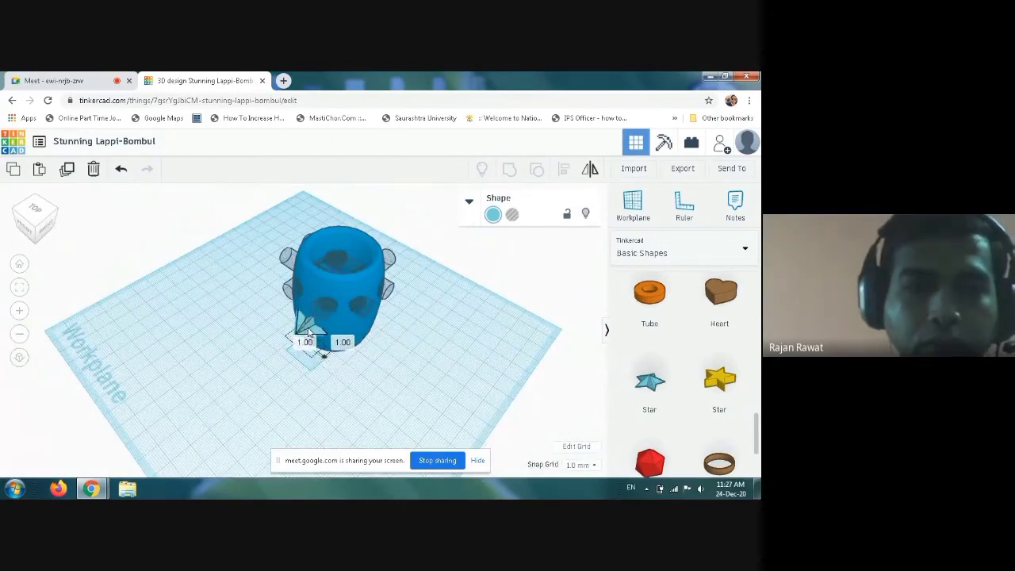
left_click(307, 331)
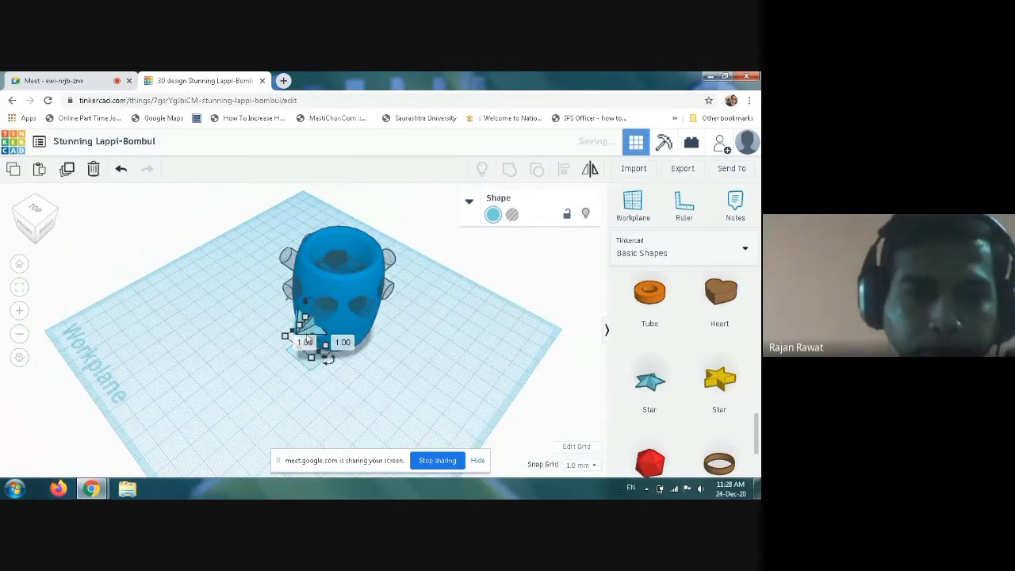
right_click_drag(275, 364, 318, 348)
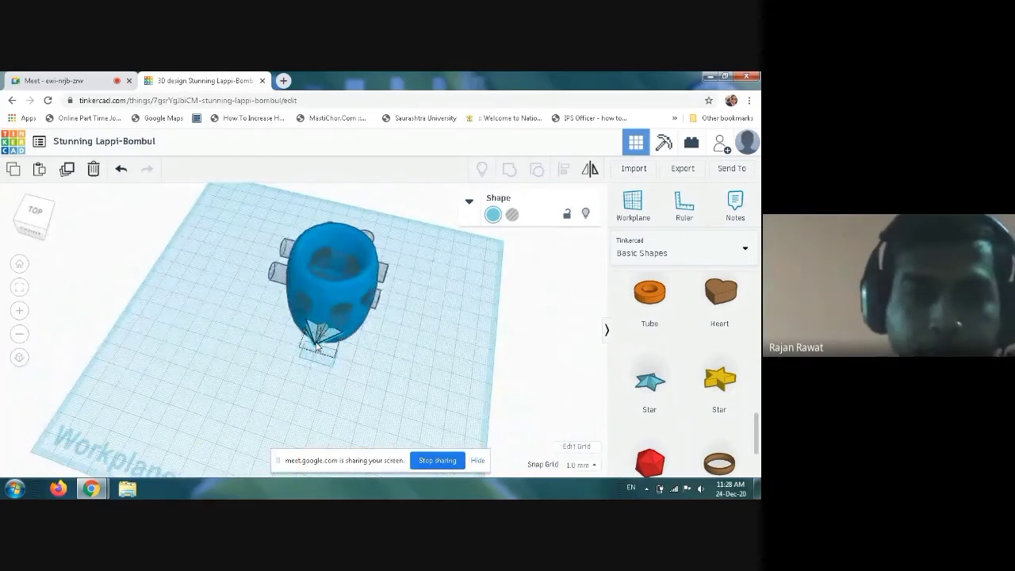
left_click_drag(318, 347, 309, 346)
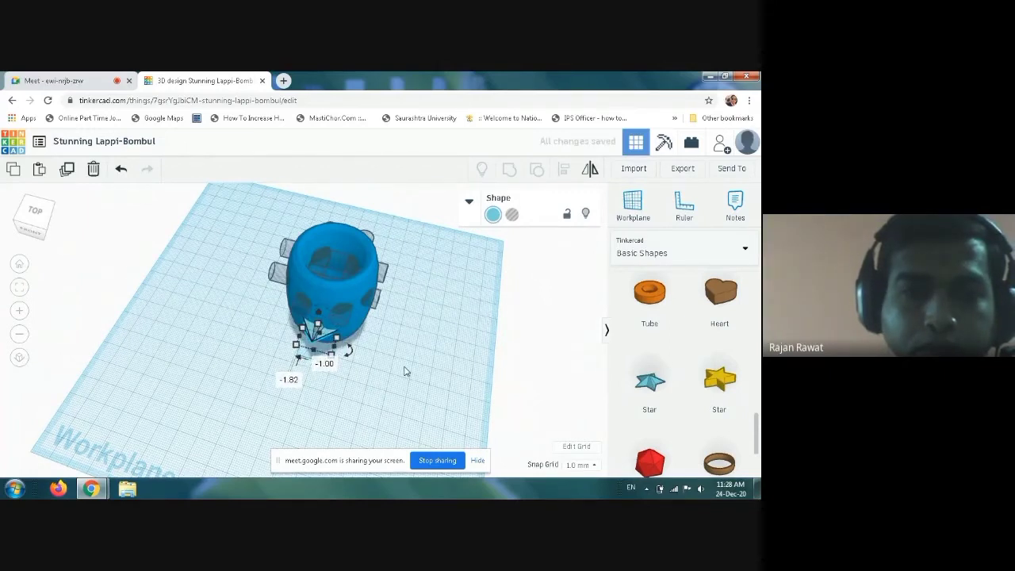
right_click_drag(405, 359, 362, 345)
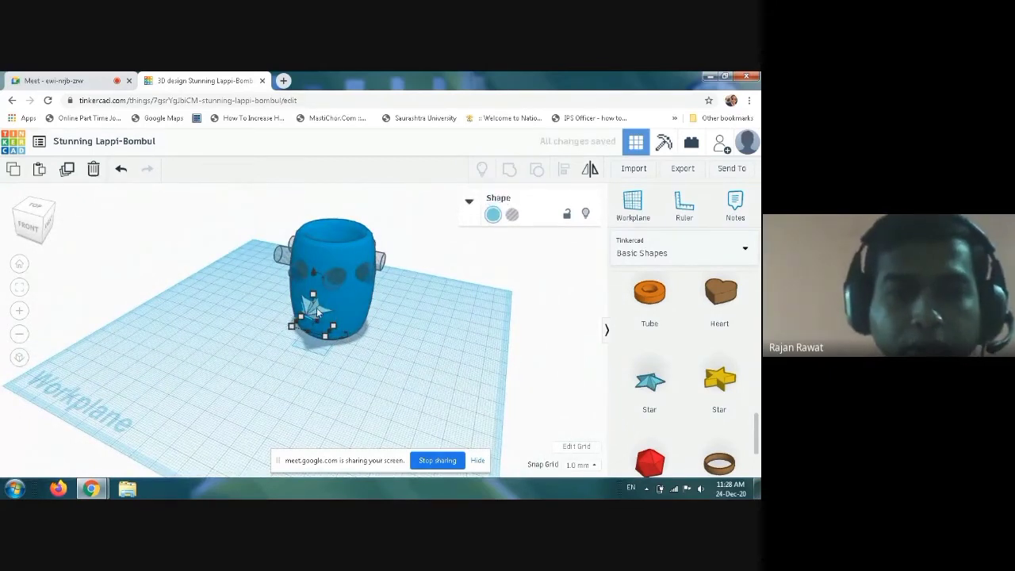
- Duplicate the star and move the copy about 38 mm out in front of the barrel
left_click_drag(315, 319, 318, 311)
key("Down")
key("Down")
key("Down")
key("Down")
key("Down")
key("Down")
key("Down")
key("Down")
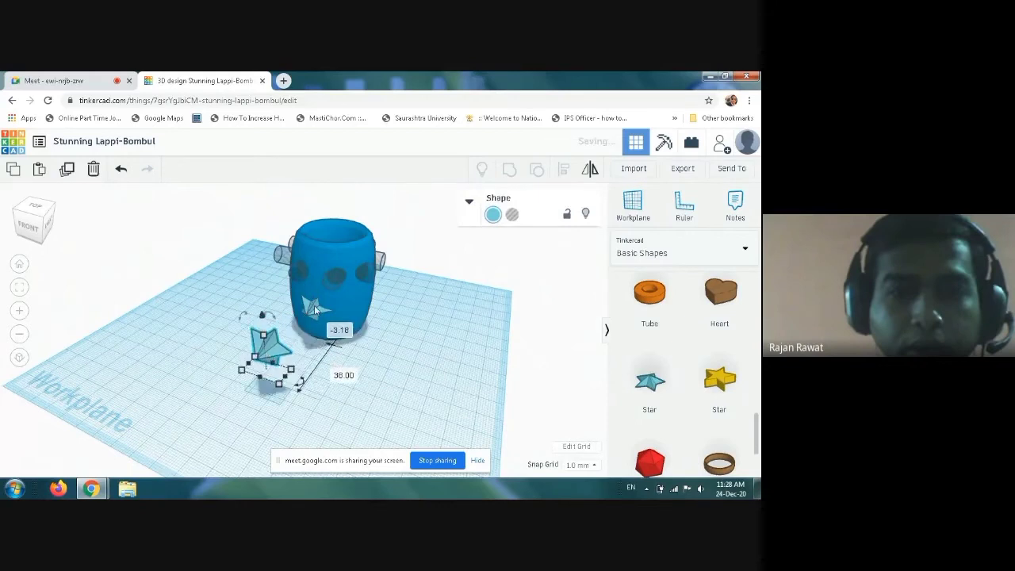
- Turn the original star embedded in the barrel's front wall into a hole
left_click(314, 305)
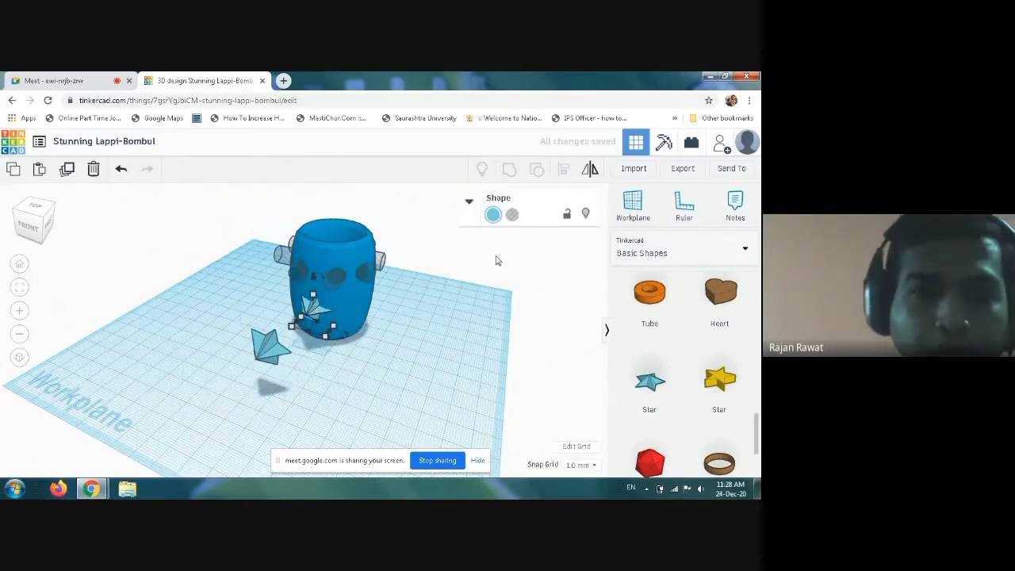
left_click(513, 215)
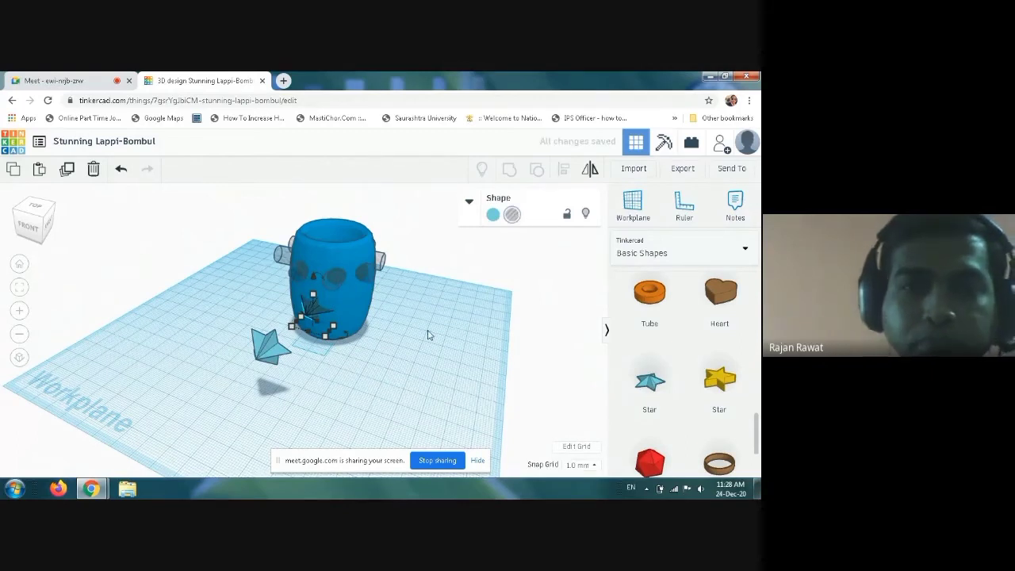
right_click_drag(399, 366, 424, 351)
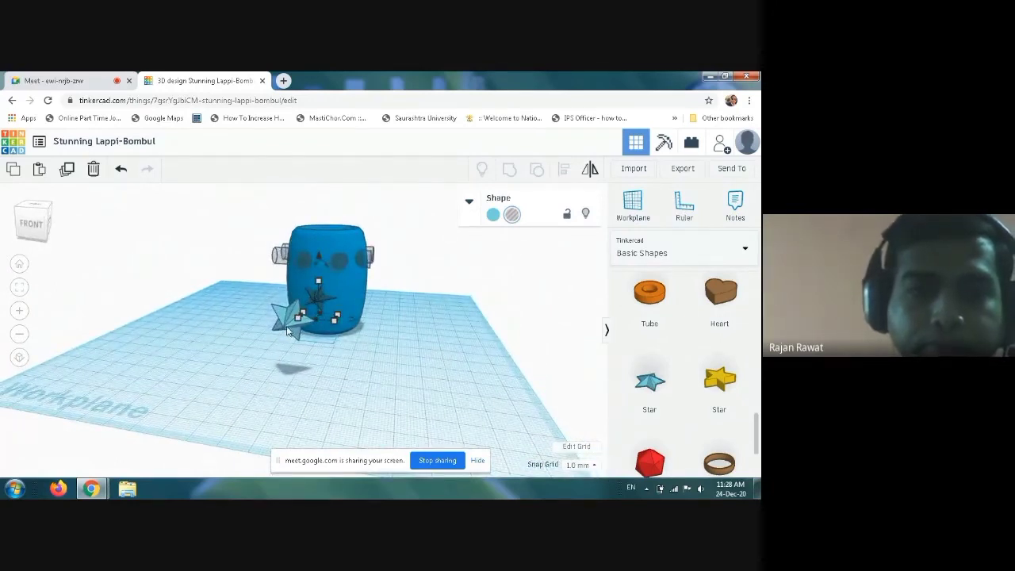
- Move the solid star copy past the barrel's side to the area behind it
left_click_drag(289, 332, 321, 326)
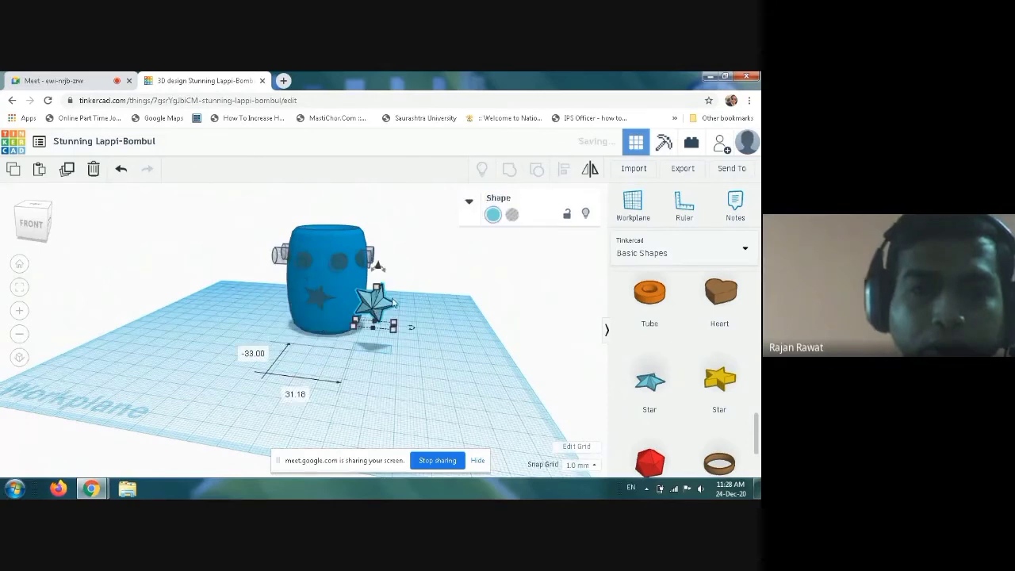
right_click_drag(429, 331, 438, 334)
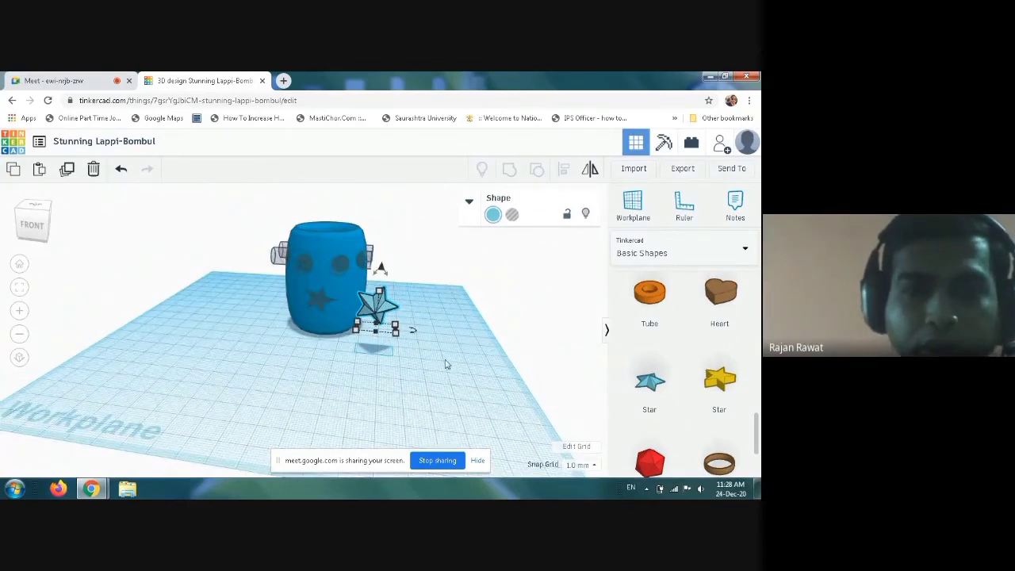
left_click_drag(386, 316, 392, 246)
right_click_drag(455, 341, 464, 363)
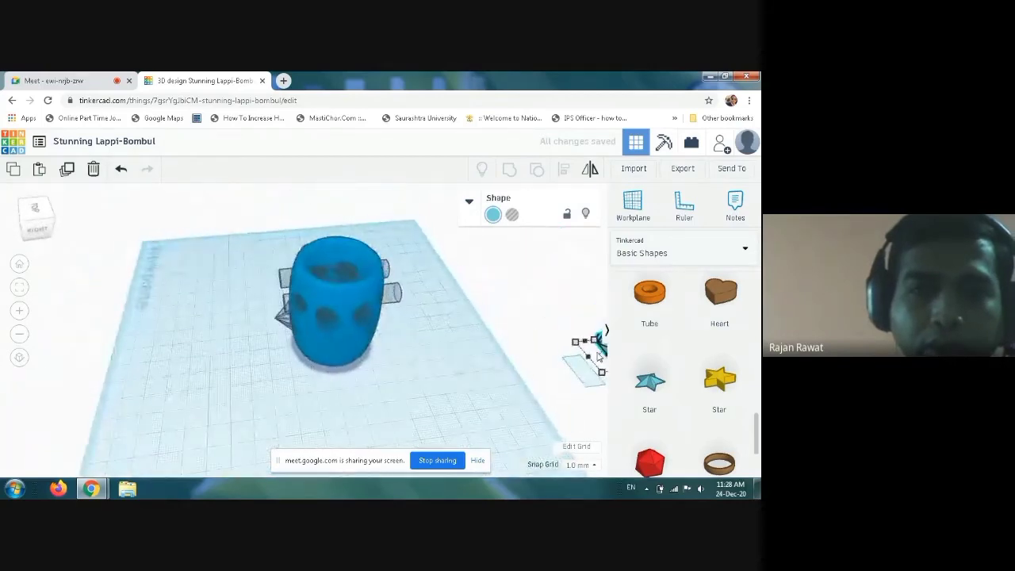
left_click_drag(602, 353, 412, 340)
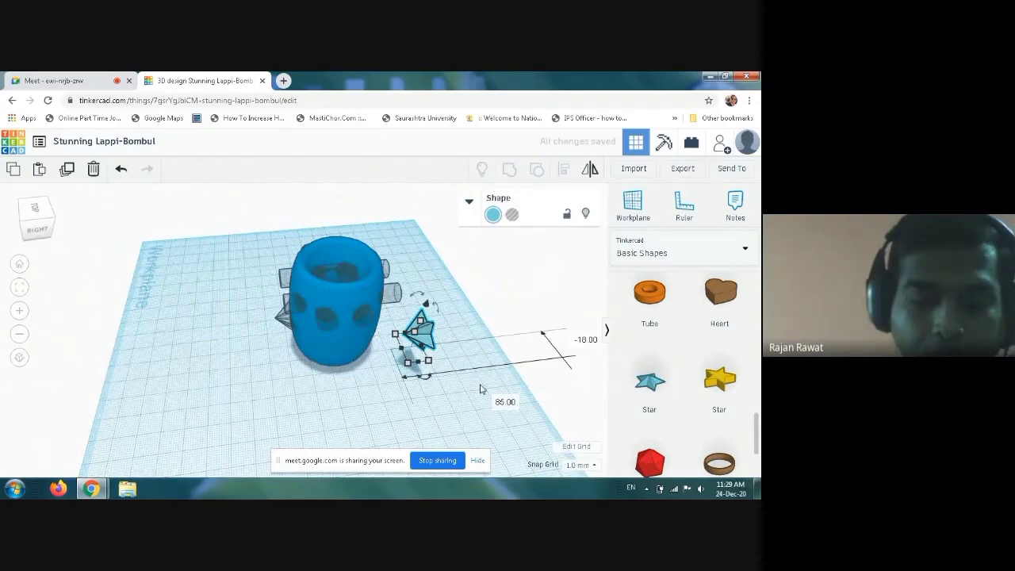
- Rotate the star copy in 90° turns until its raised face points outward, and bring it to the barrel's back wall
right_click_drag(480, 389, 263, 369)
left_click(222, 349)
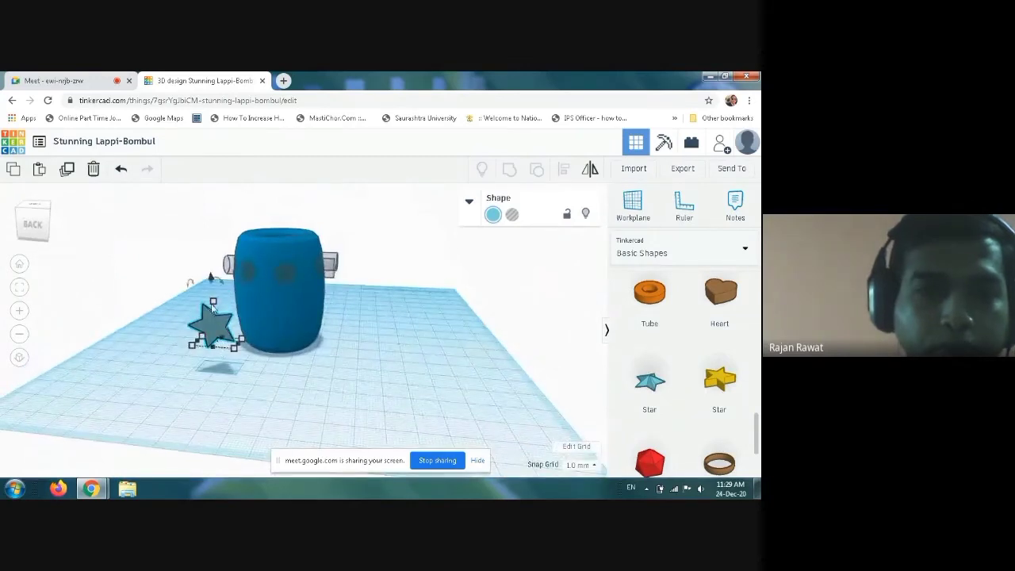
left_click_drag(188, 361, 199, 353)
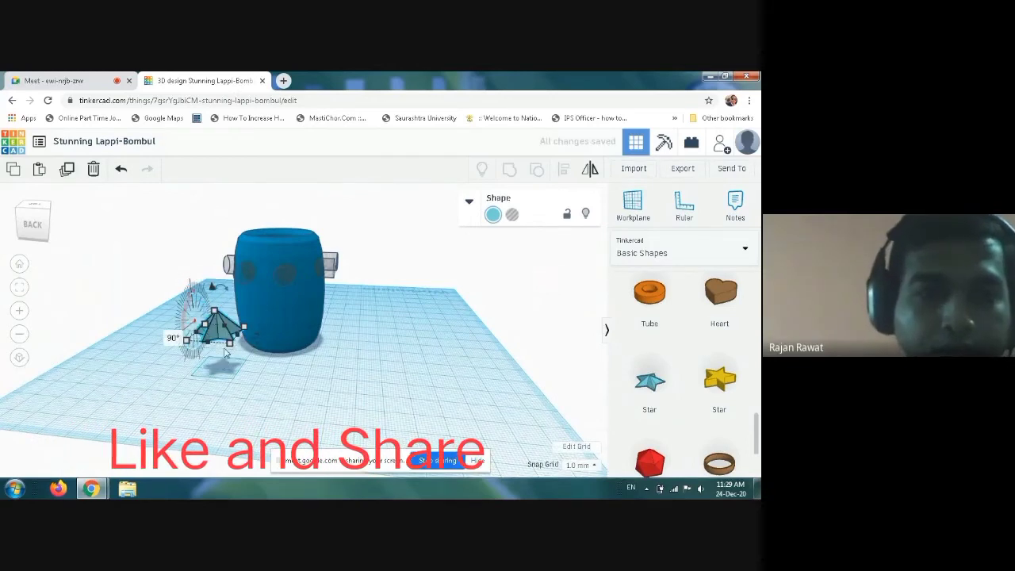
left_click(173, 338)
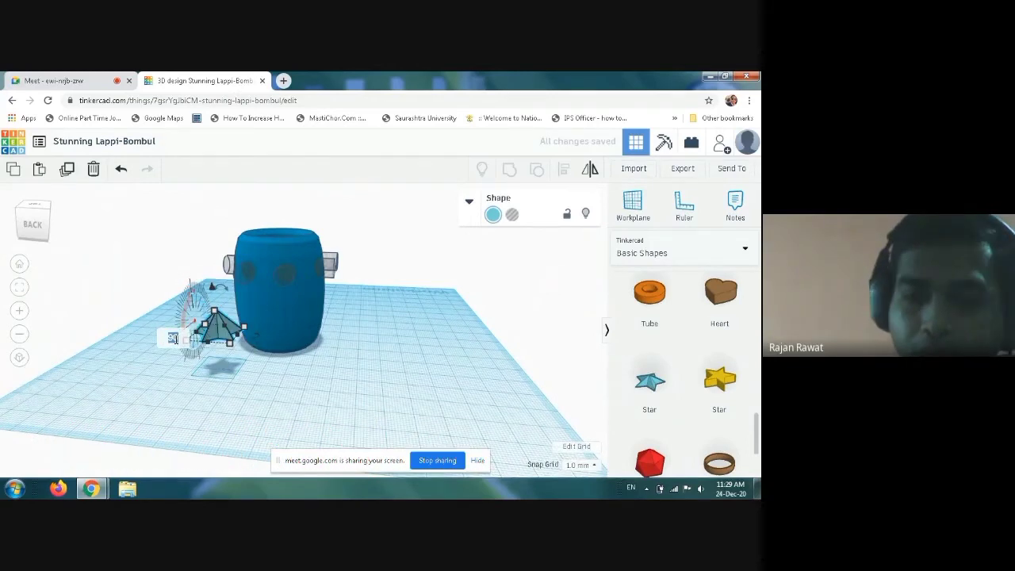
key("Return")
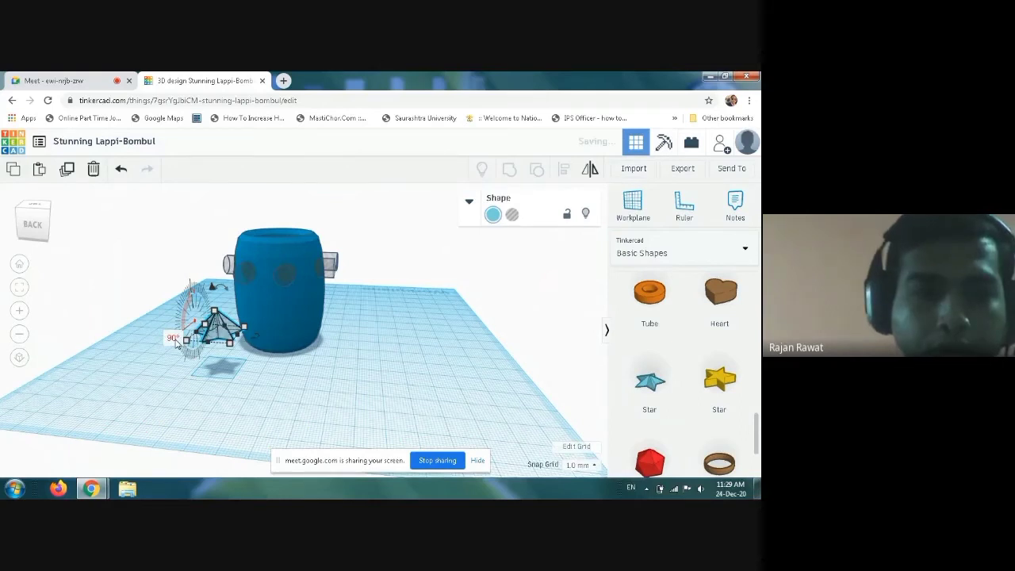
mouse_move(229, 342)
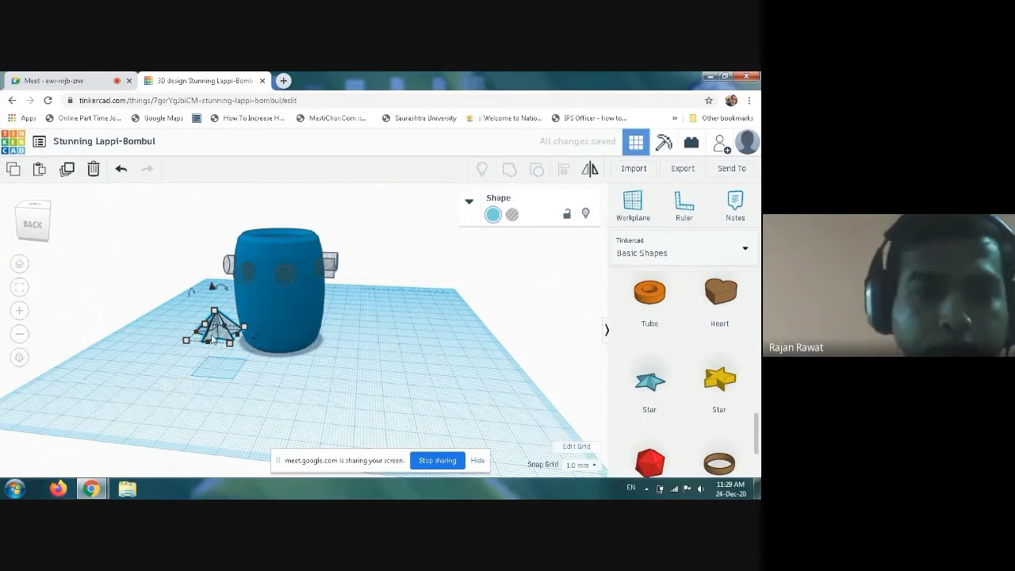
mouse_move(195, 293)
left_click_drag(195, 294, 275, 319)
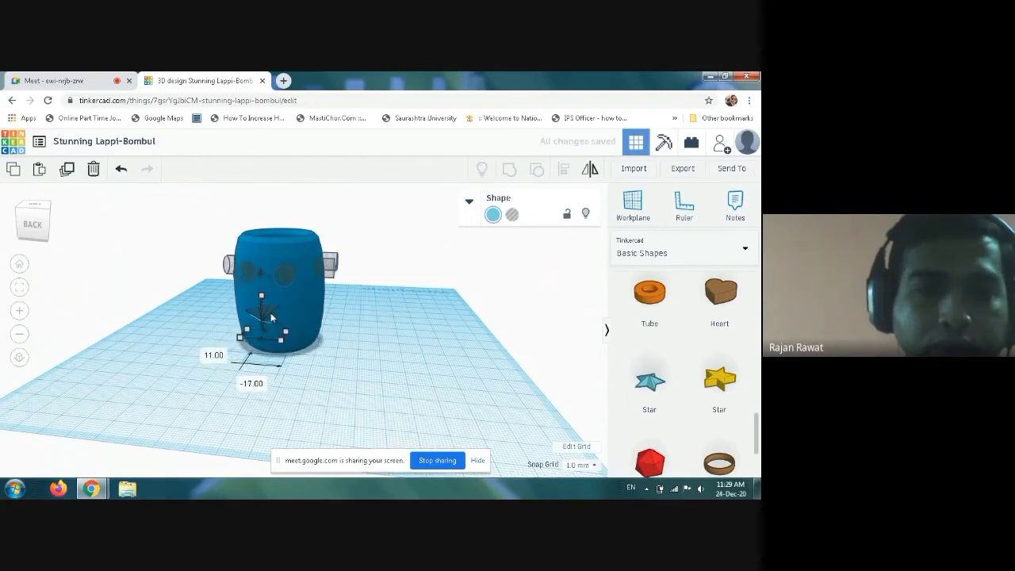
- Adjust the star copy's position so it is partly embedded in the barrel's back wall
left_click_drag(271, 317, 280, 324)
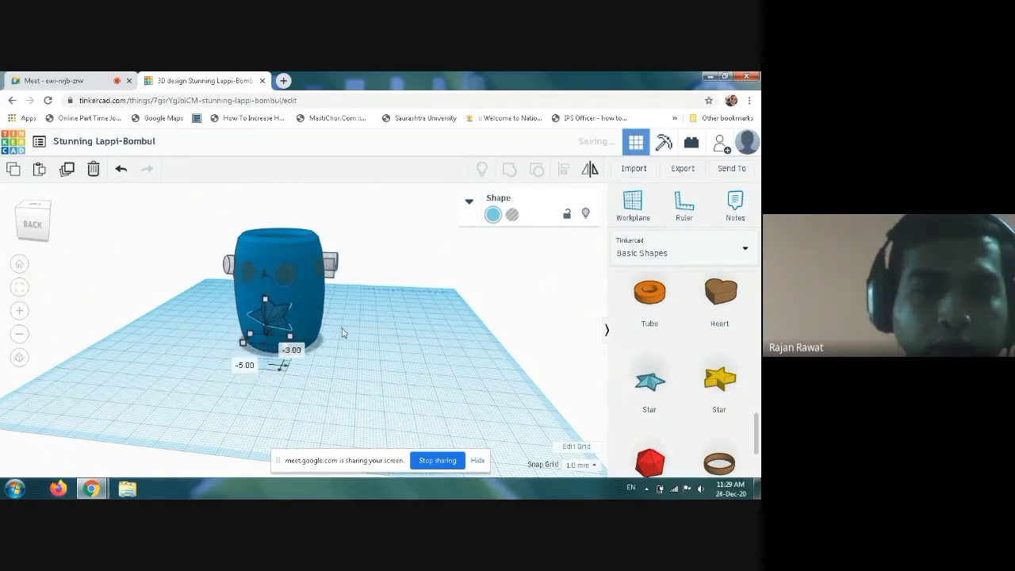
right_click_drag(339, 355, 243, 364)
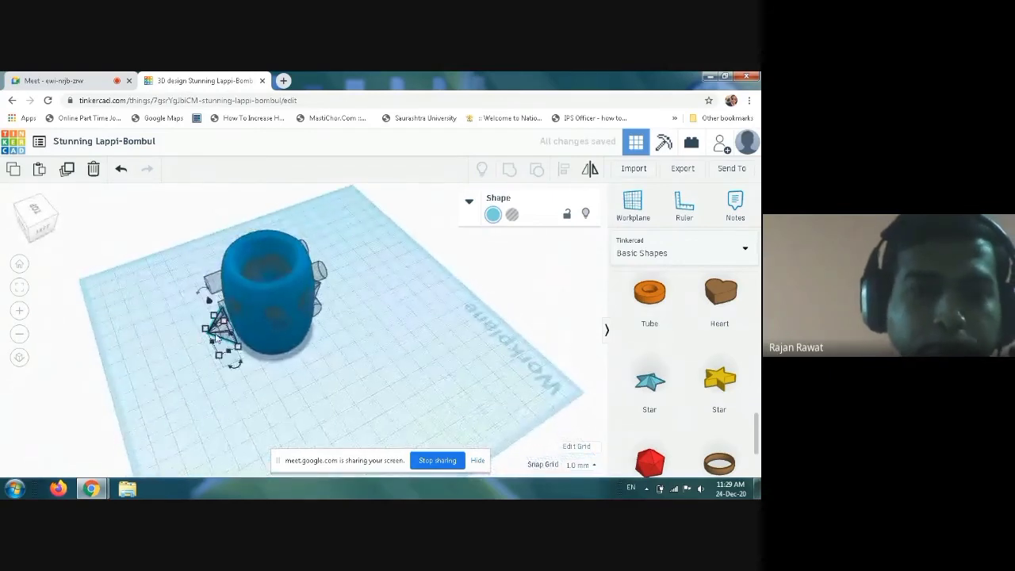
left_click_drag(217, 337, 227, 365)
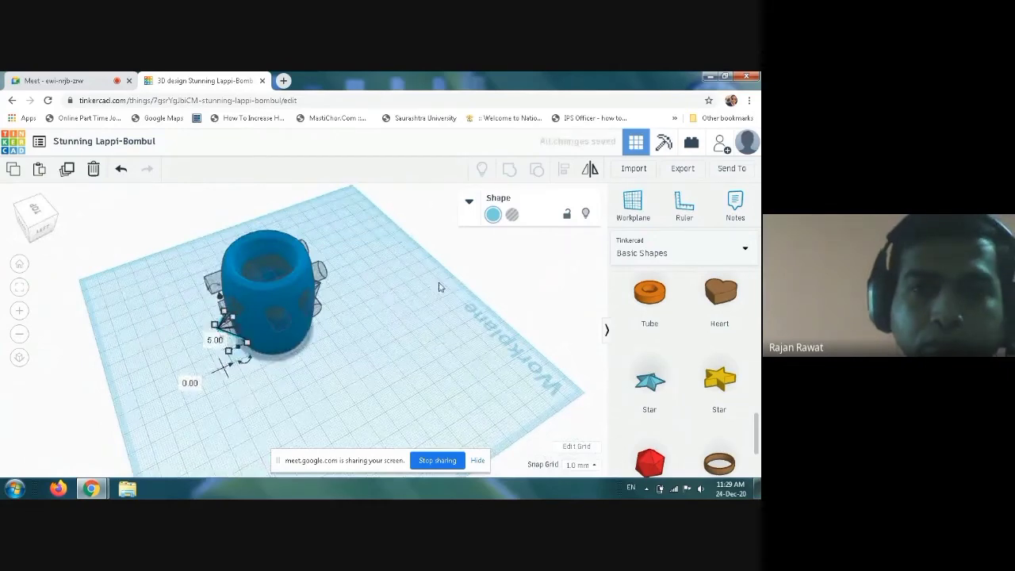
- Turn the star in the barrel's back wall into a hole
left_click(493, 215)
left_click(322, 390)
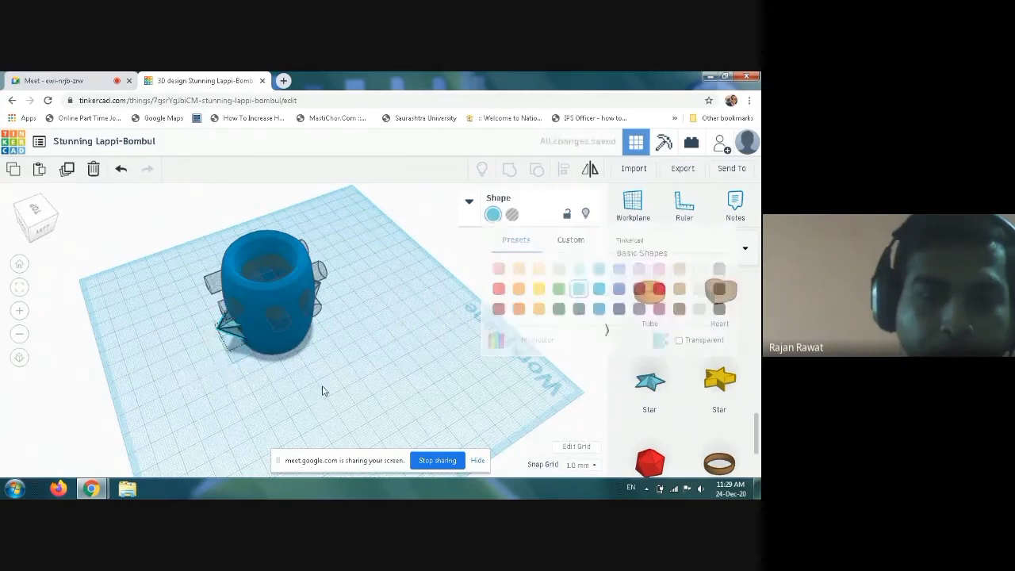
right_click_drag(322, 390, 344, 381)
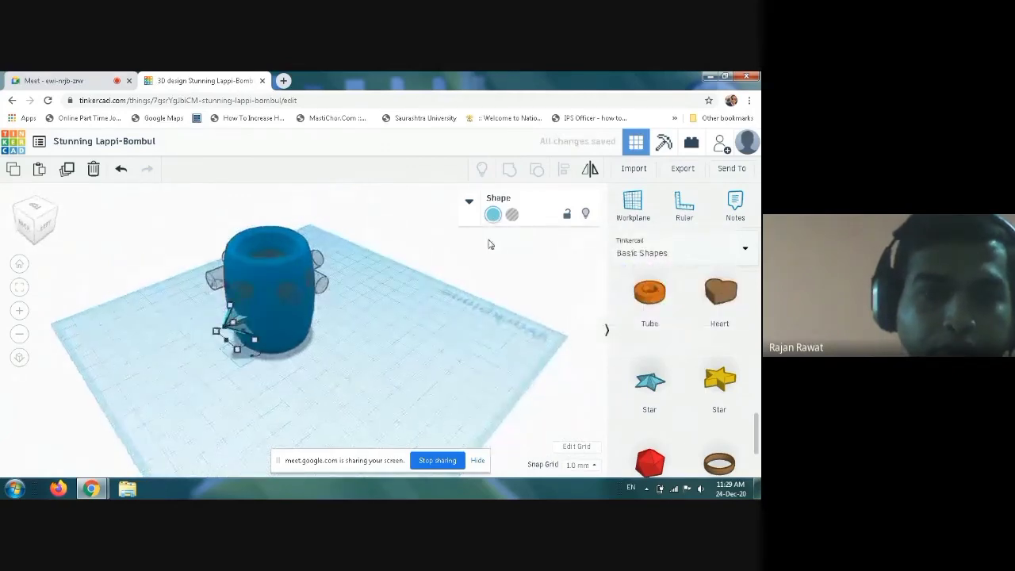
left_click(512, 214)
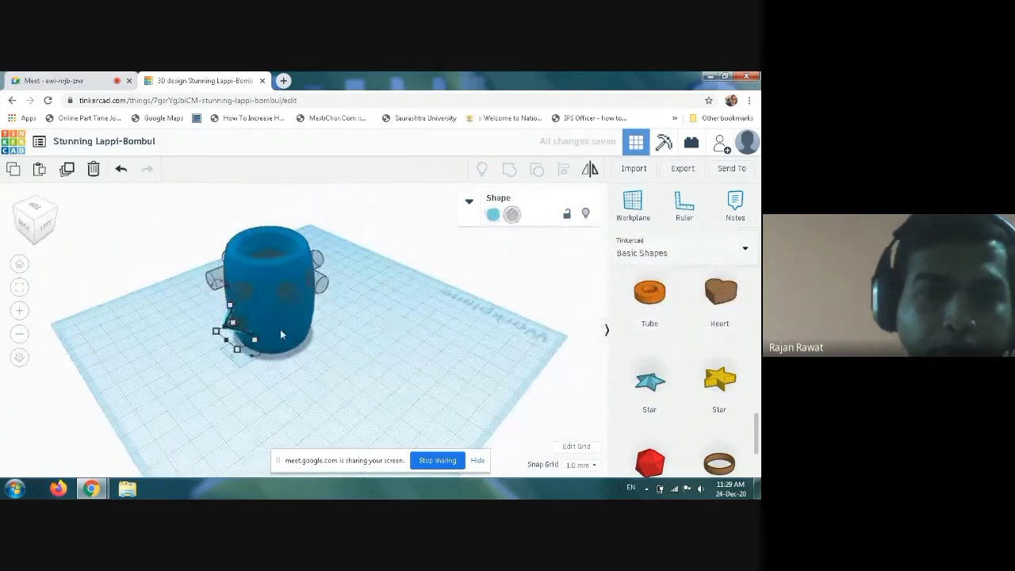
- Select all shapes and group them to cut the cylinders and stars out of the barrel
left_click(279, 329)
key("ctrl+a")
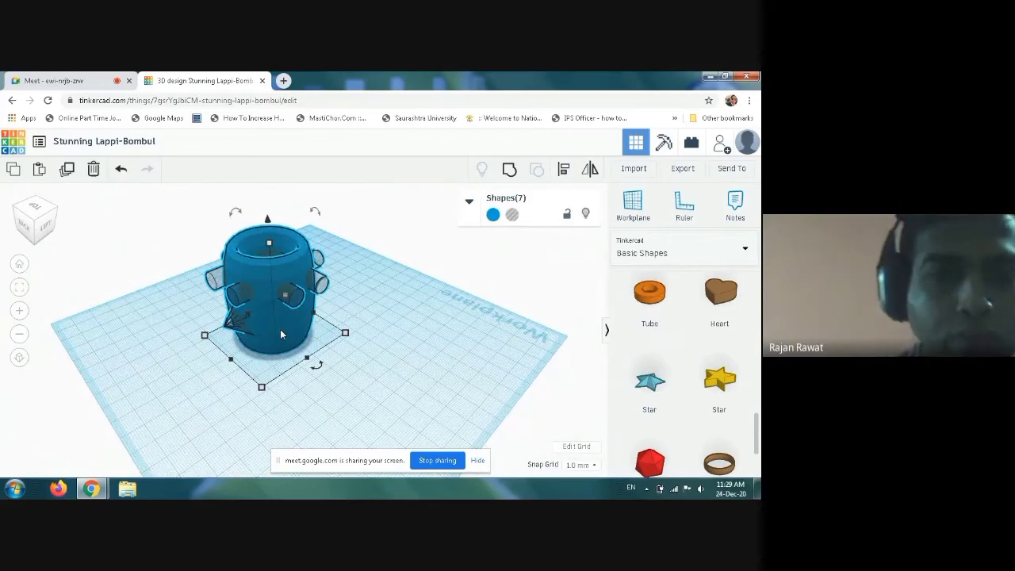
key("ctrl+g")
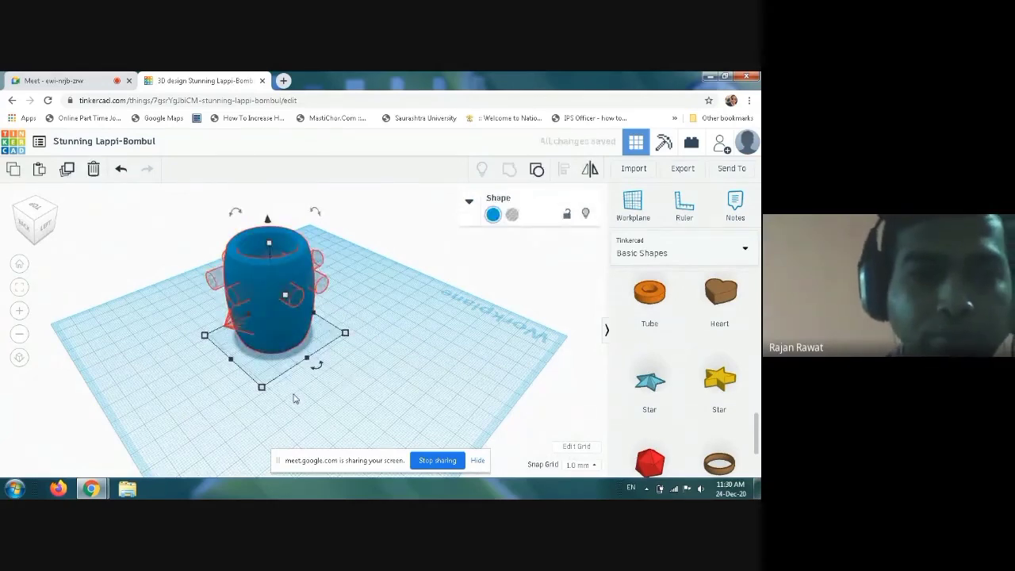
- Examine the grouped barrel's round holes and the star cutout from several sides and up close
left_click(309, 401)
right_click_drag(309, 401, 232, 388)
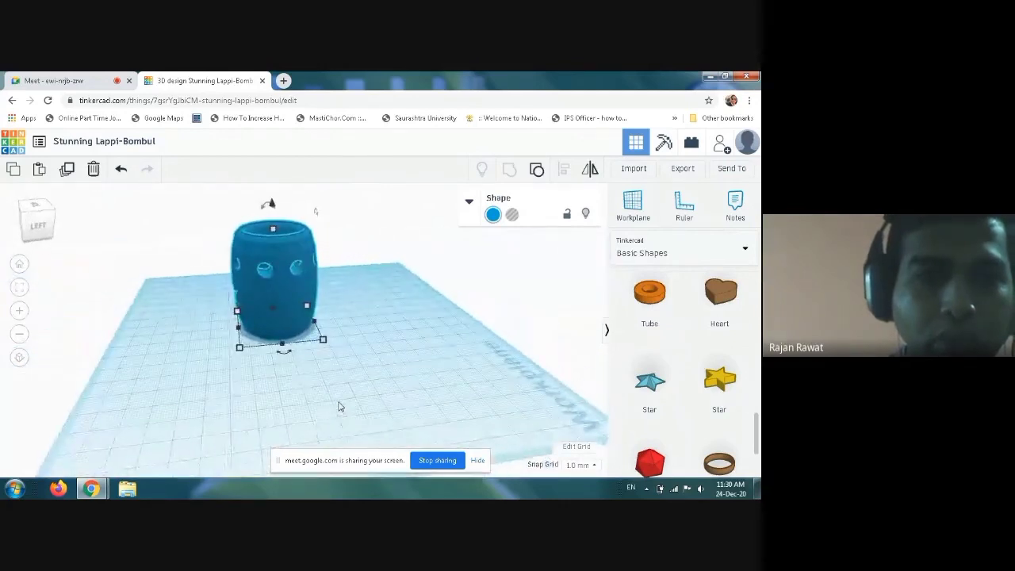
right_click_drag(450, 386, 346, 347)
scroll(346, 346, "up", 2)
scroll(345, 348, "up", 3)
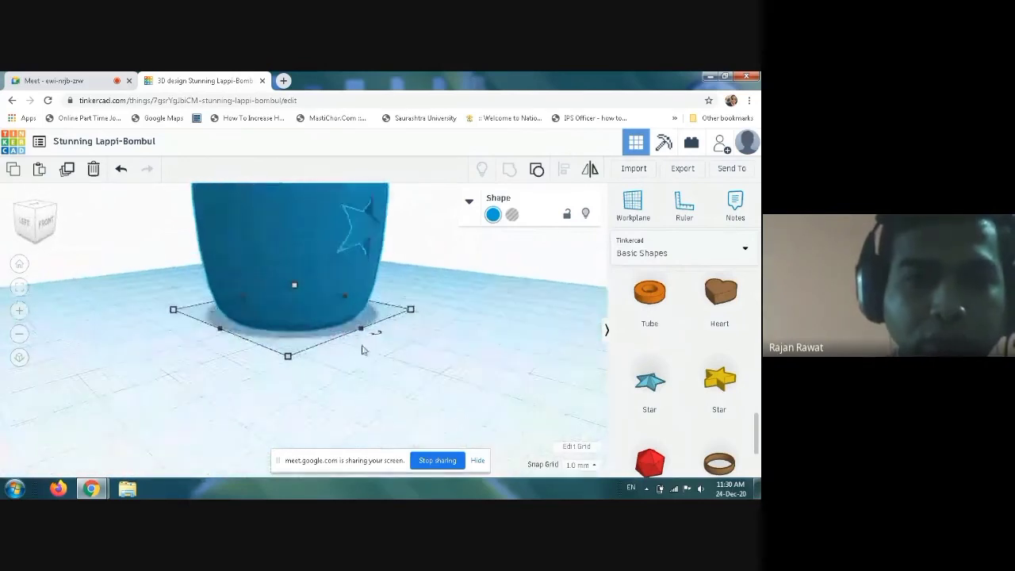
right_click_drag(474, 352, 435, 306)
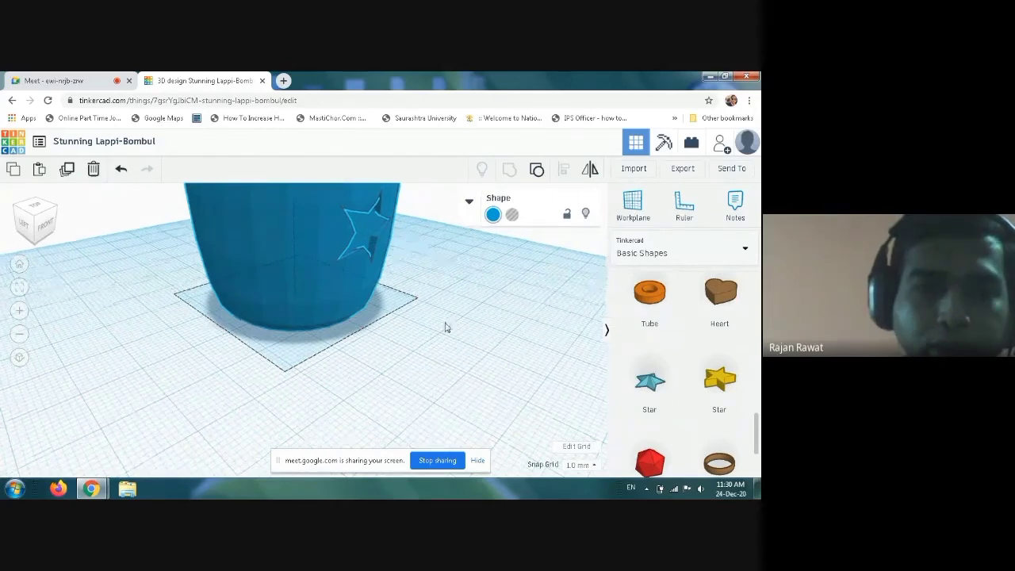
- Inspect the whole finished barrel from a distance, turning it to check the cutouts around its front, left and back
right_click_drag(445, 326, 442, 336)
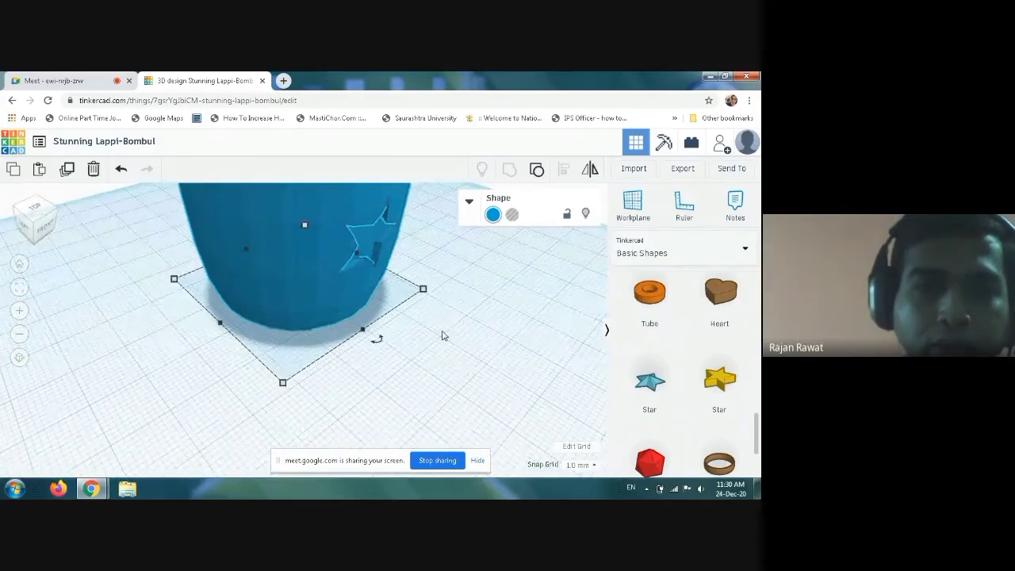
scroll(442, 335, "down", 5)
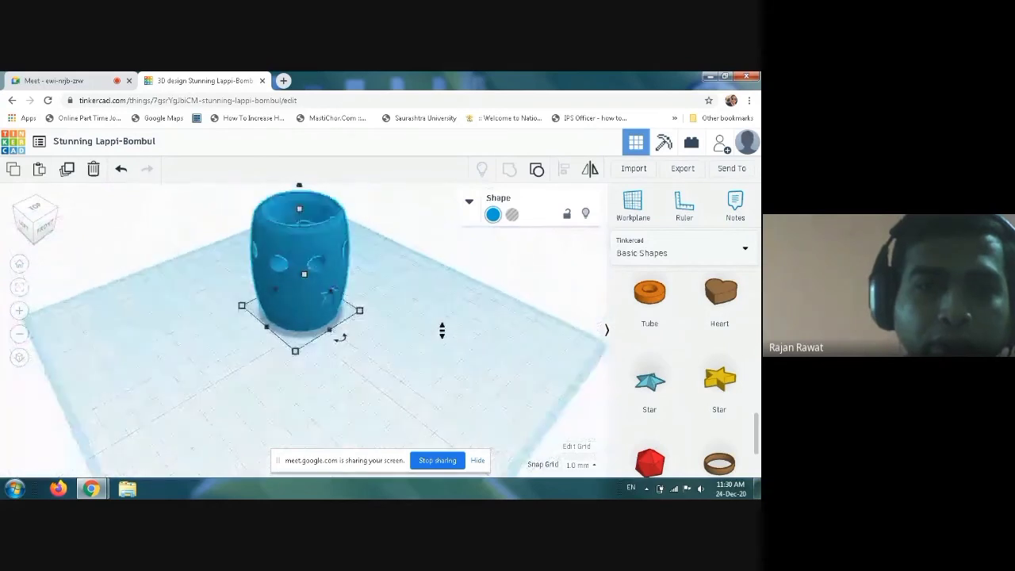
scroll(442, 330, "down", 3)
left_click(262, 353)
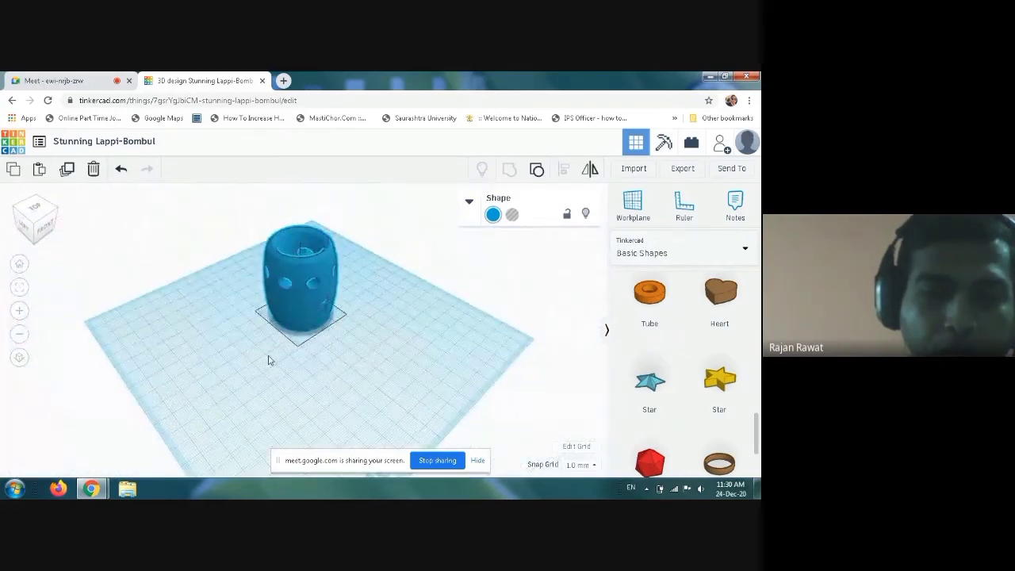
right_click_drag(268, 361, 299, 390)
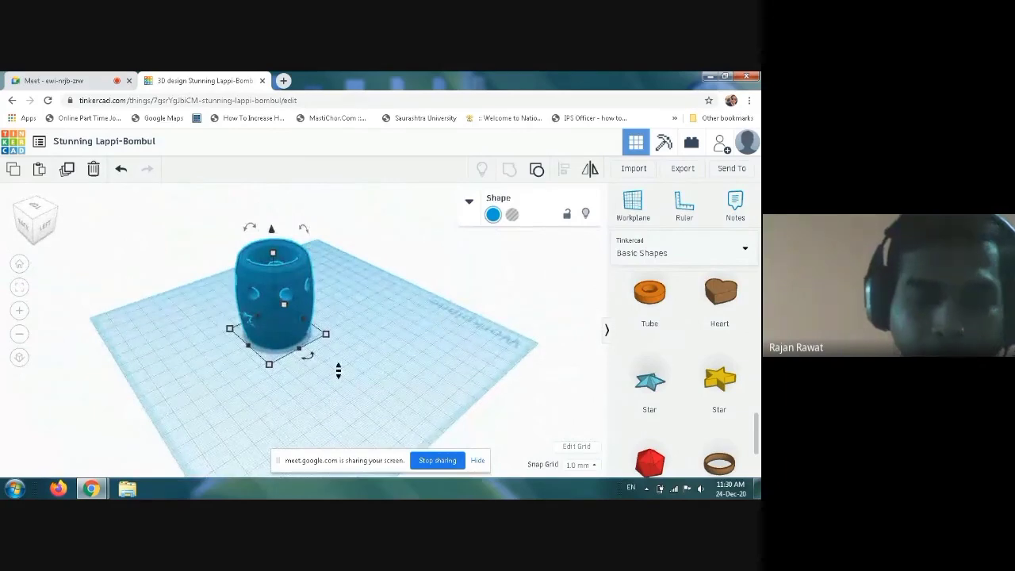
scroll(339, 371, "up", 4)
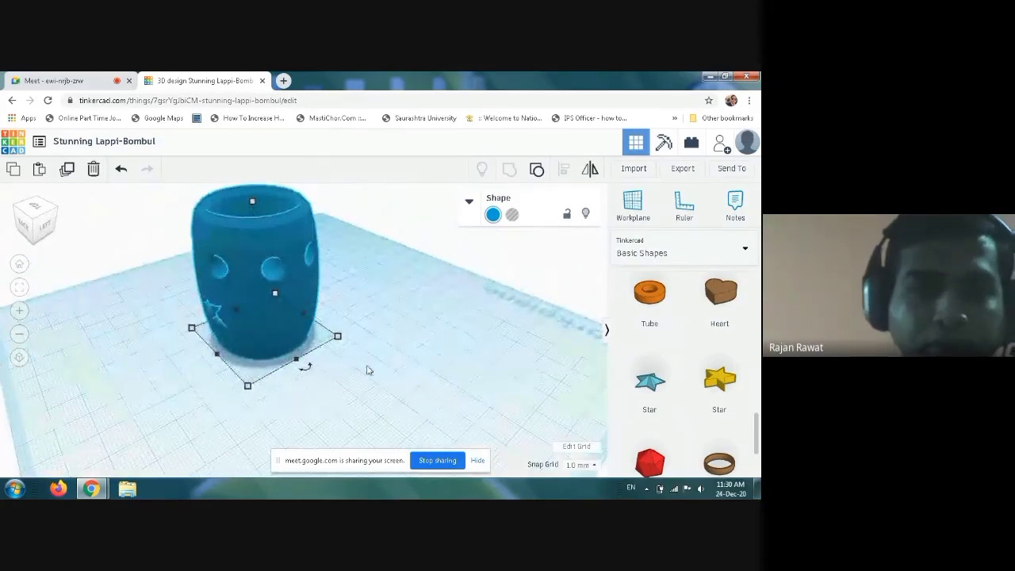
scroll(367, 368, "down", 3)
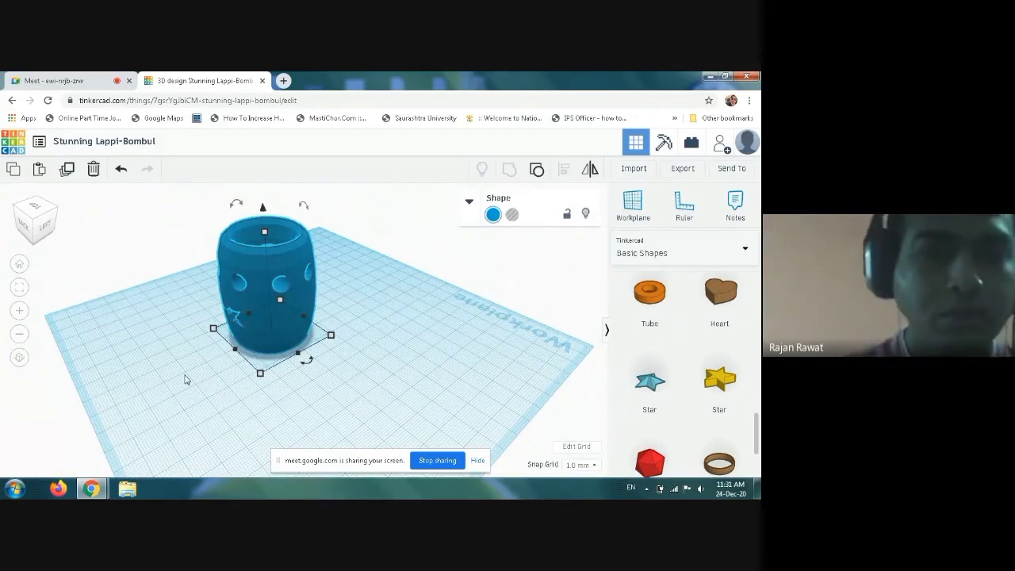
right_click_drag(185, 379, 288, 395)
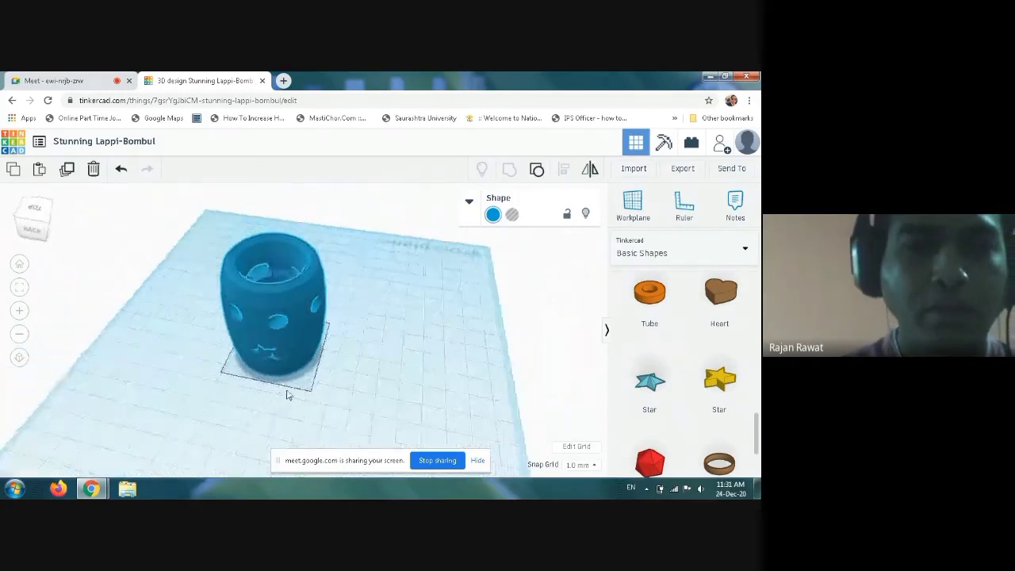